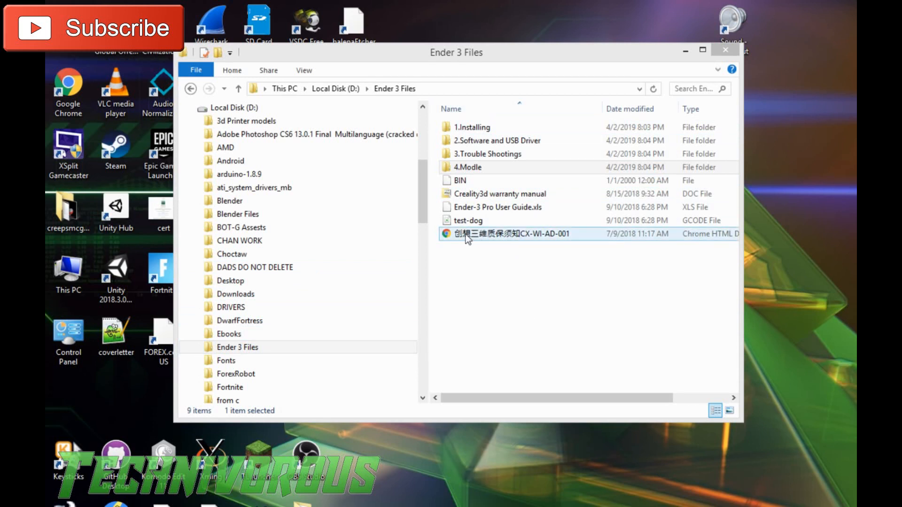
# Examine the test model files in the test folder of 4.Modle and return to the Ender 3 Files folder
pyautogui.click(465, 237)
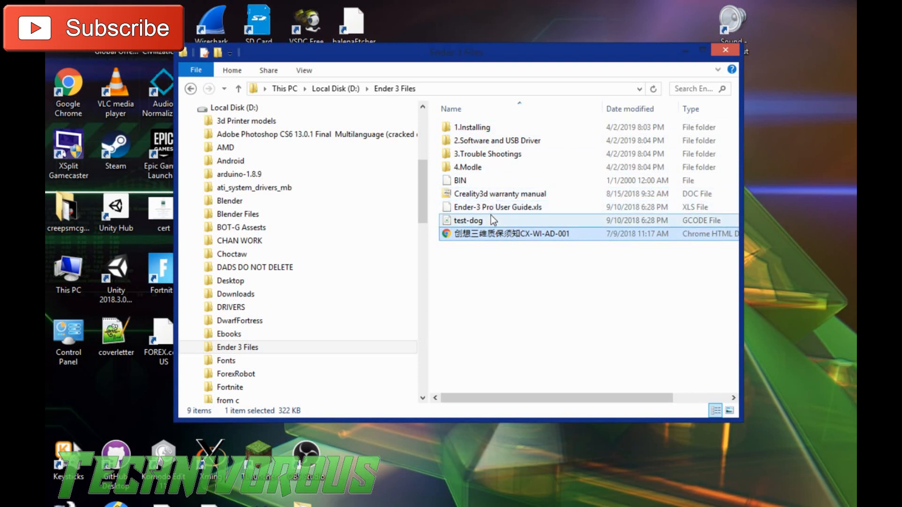
pyautogui.doubleClick(470, 168)
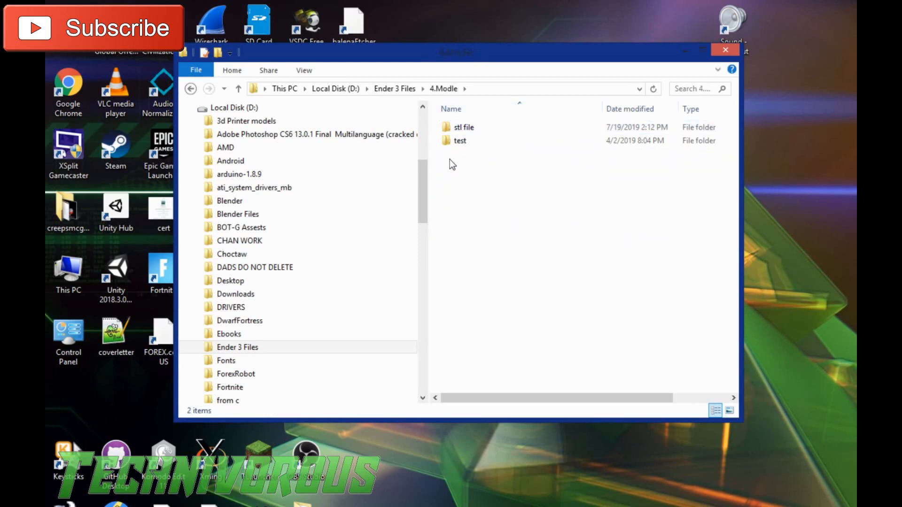
pyautogui.doubleClick(455, 142)
pyautogui.click(475, 153)
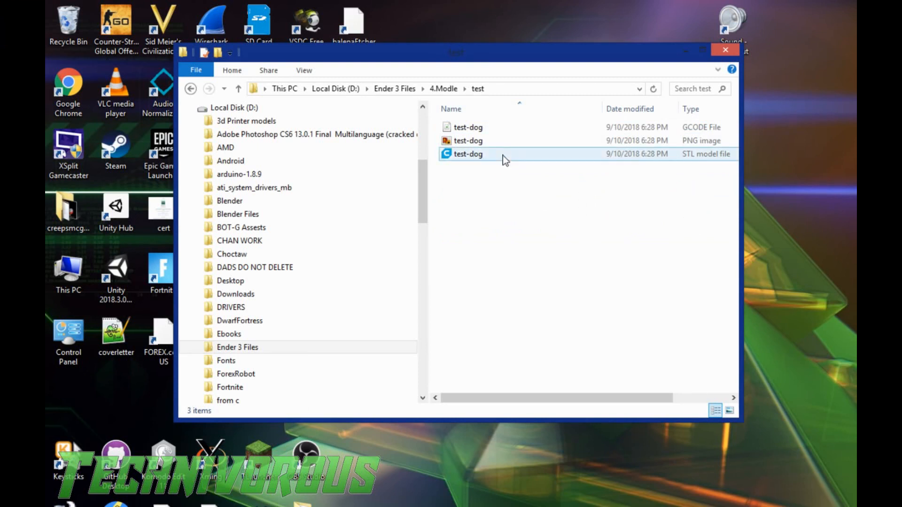
pyautogui.click(480, 127)
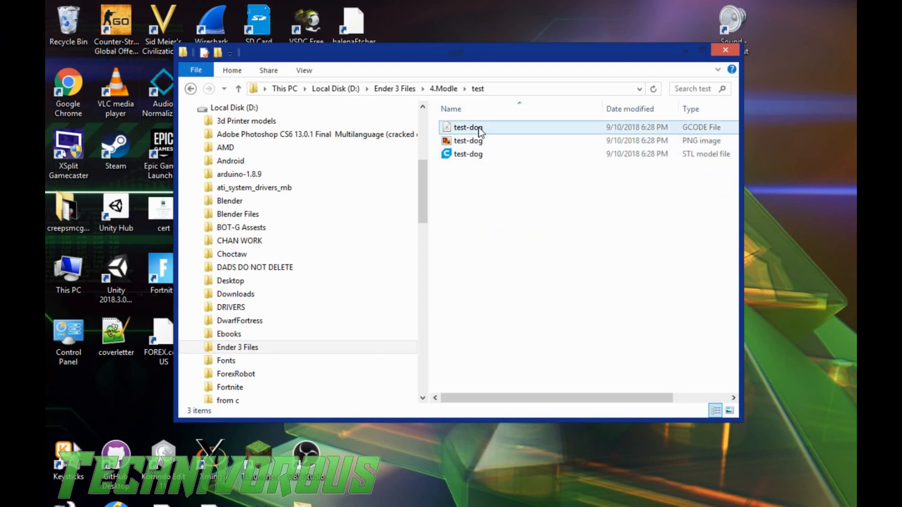
pyautogui.click(444, 89)
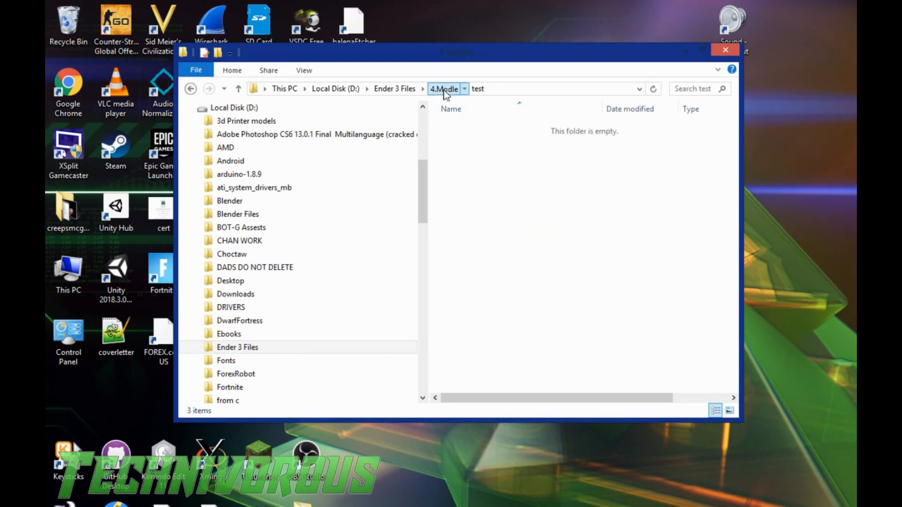
pyautogui.click(400, 90)
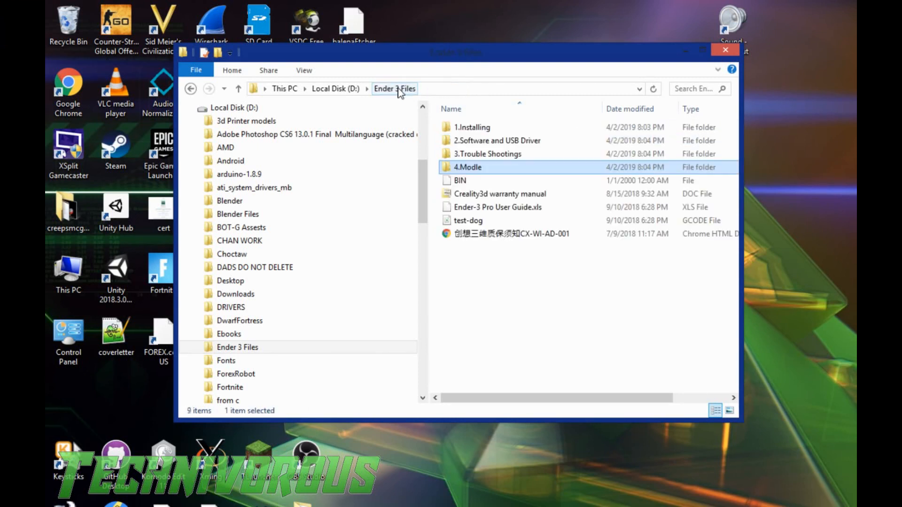
# Examine the STL models in the SquirrelChess folder under 4.Modle's stl file folder and return to 4.Modle
pyautogui.doubleClick(474, 167)
pyautogui.doubleClick(467, 130)
pyautogui.click(466, 142)
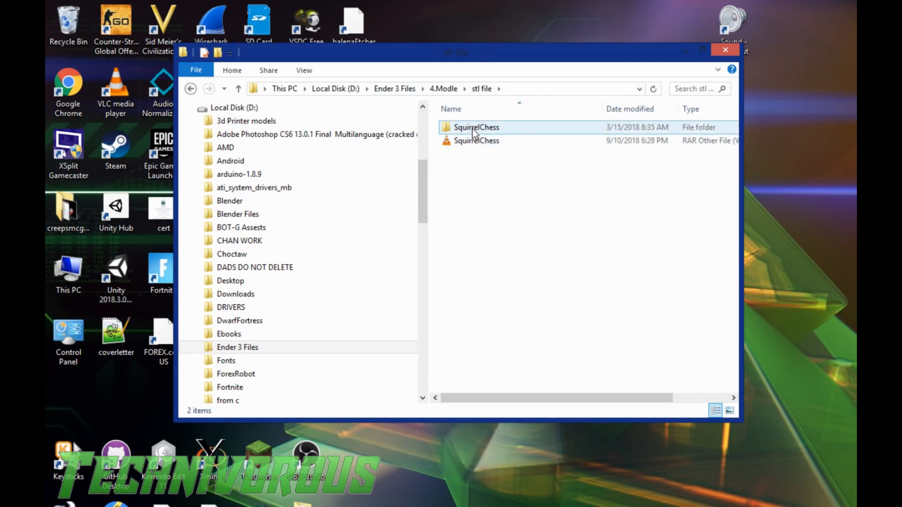
pyautogui.doubleClick(472, 129)
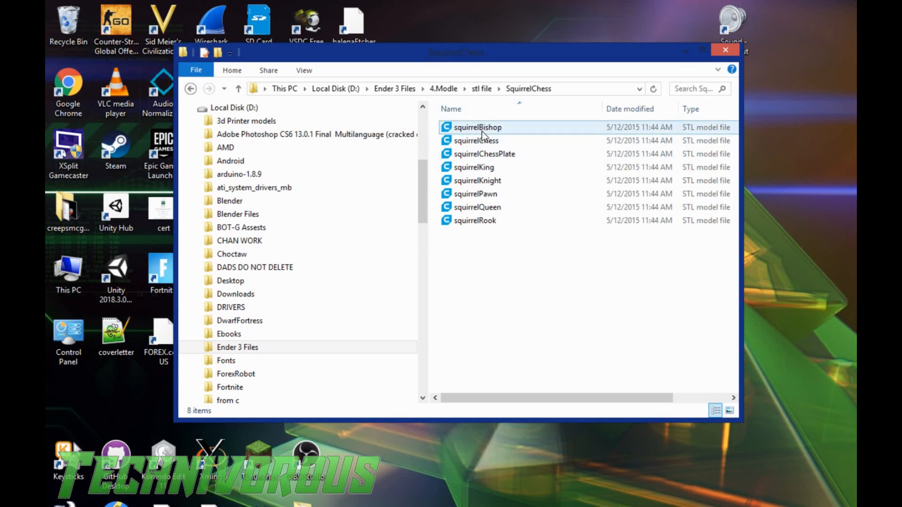
pyautogui.click(481, 88)
pyautogui.click(439, 88)
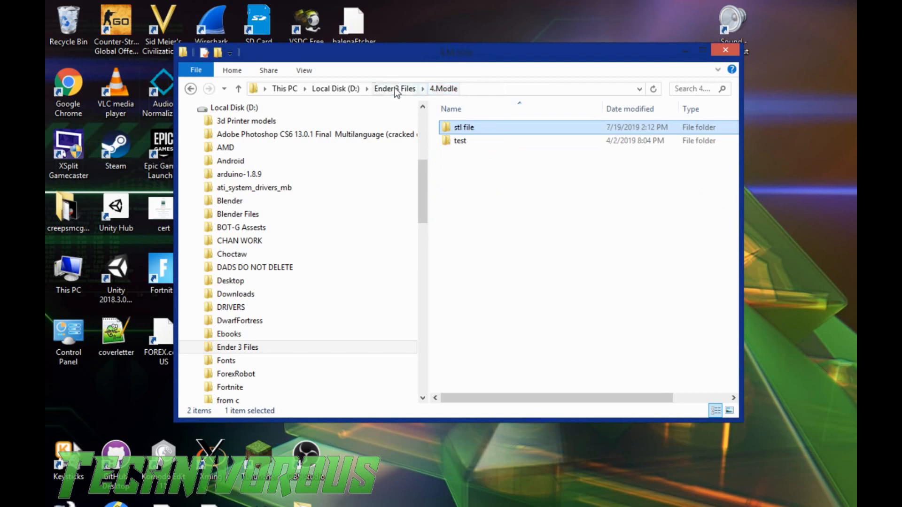
# Examine the instruction files in the 1.Installing folder of Ender 3 Files and return to the parent folder
pyautogui.click(393, 89)
pyautogui.doubleClick(465, 127)
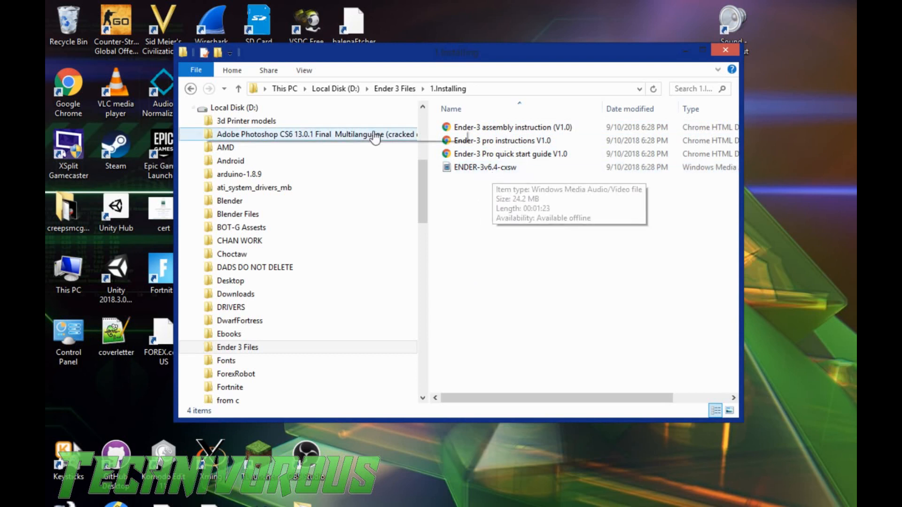
pyautogui.click(384, 88)
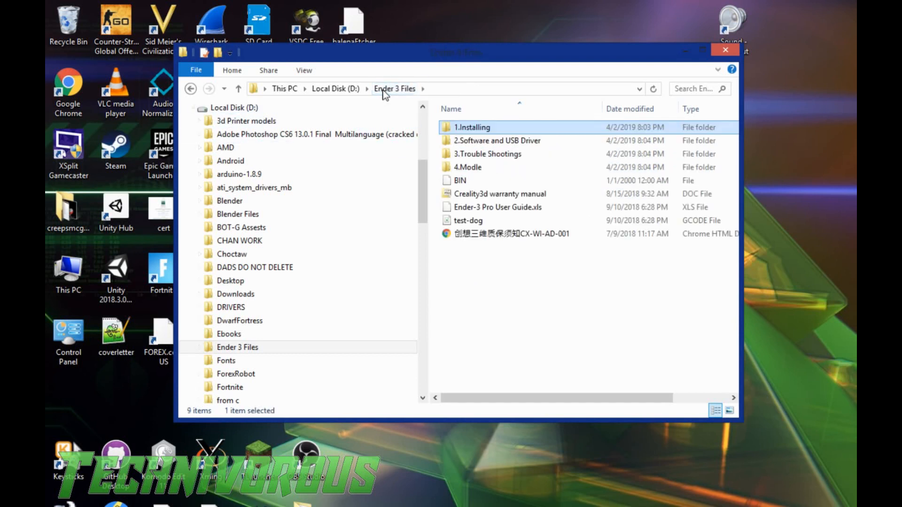
# Run the Cura_15.04.3 installer from the CURA folder in 2.Software and USB Driver and complete its device driver installation
pyautogui.doubleClick(502, 140)
pyautogui.doubleClick(472, 132)
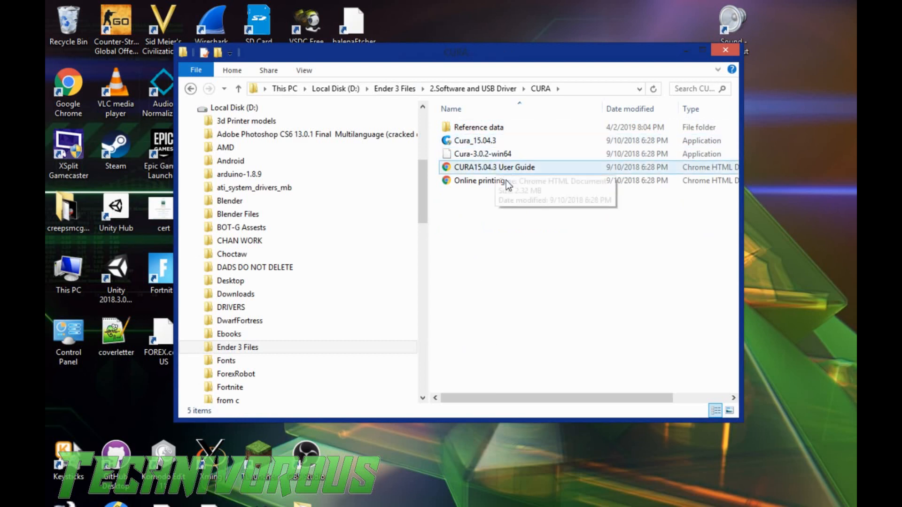
pyautogui.doubleClick(490, 141)
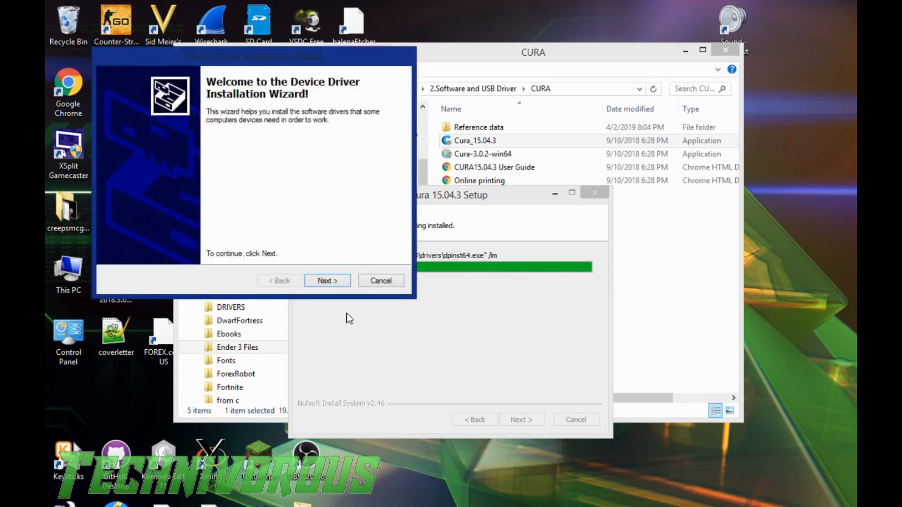
pyautogui.click(334, 280)
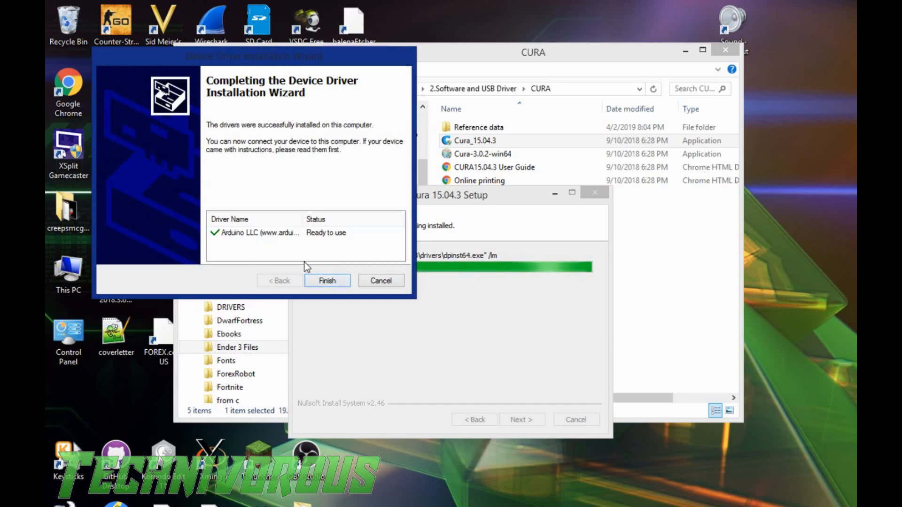
pyautogui.click(335, 281)
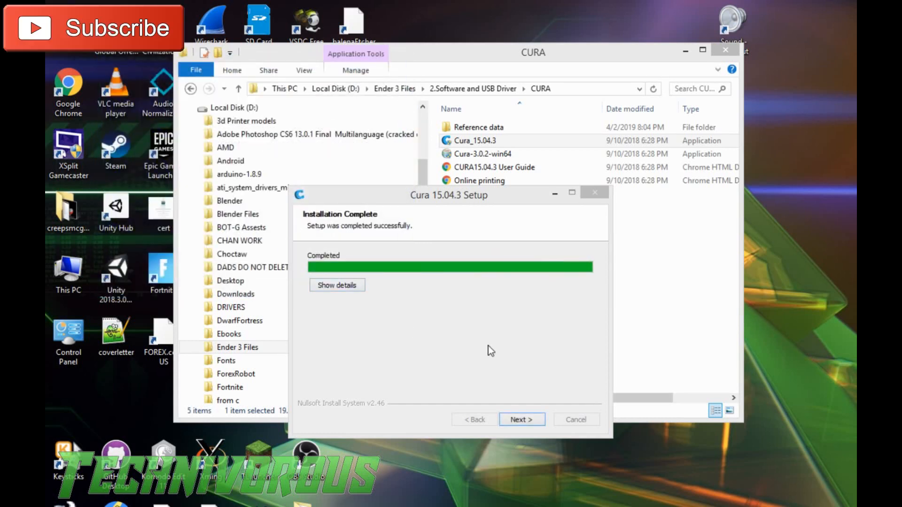
# Finish the Cura 15.04.3 setup with Start Cura enabled and decline the download of the new version
pyautogui.click(521, 419)
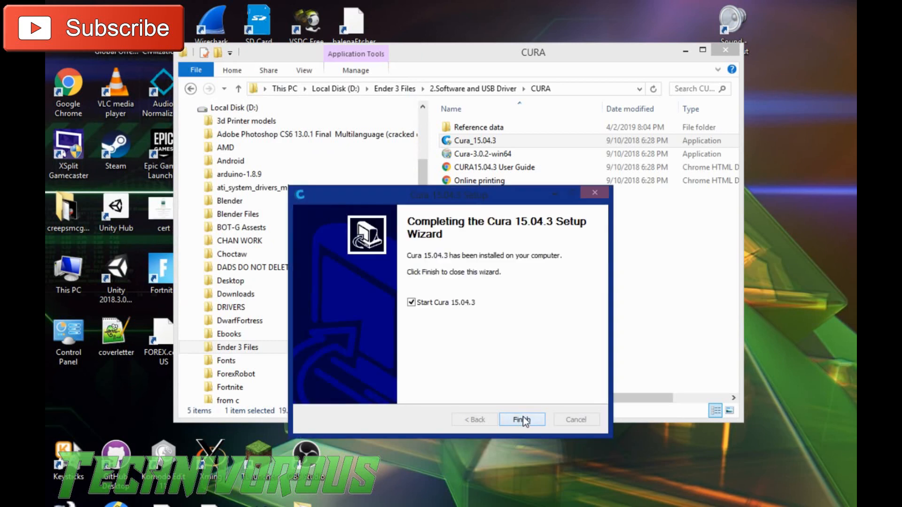
pyautogui.click(522, 418)
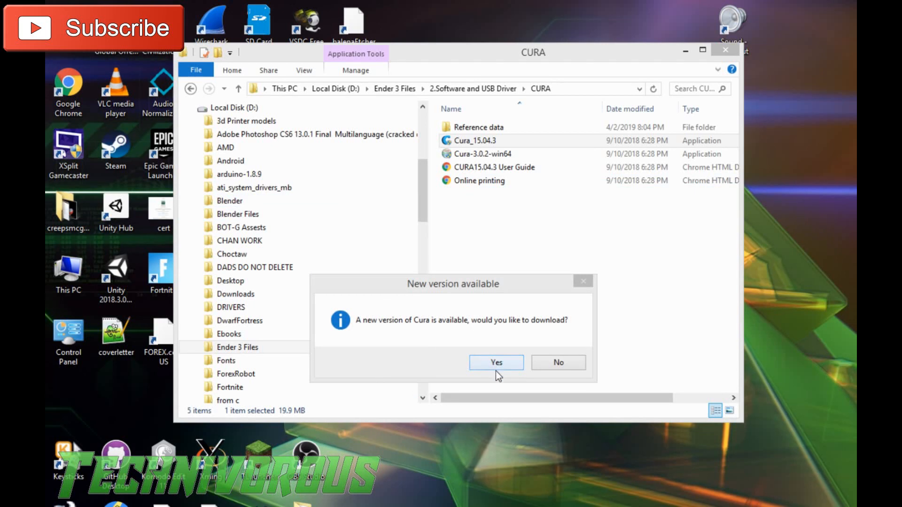
pyautogui.click(558, 363)
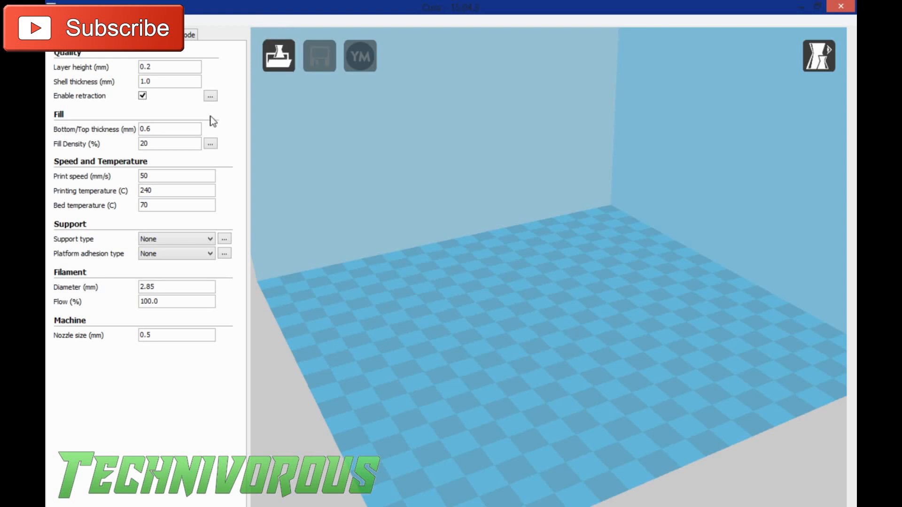
# Switch the active machine to the Ender3 profile
pyautogui.click(108, 21)
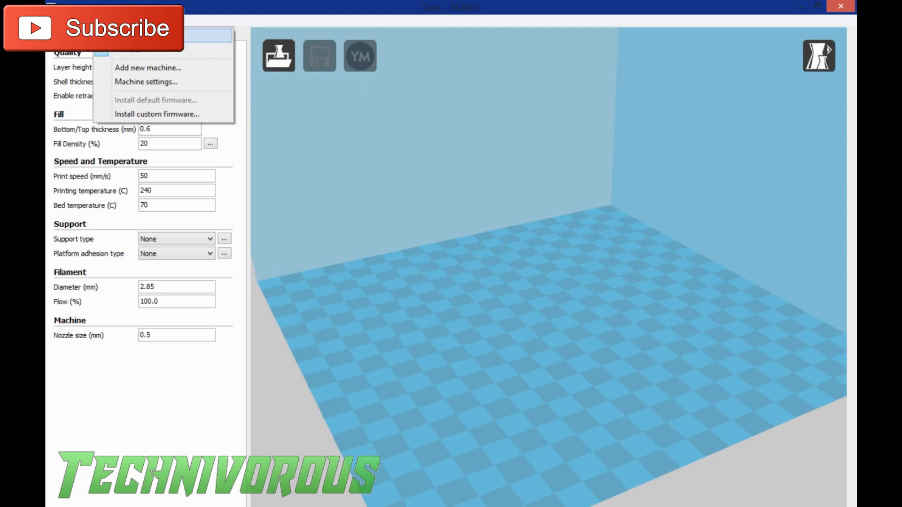
pyautogui.click(136, 35)
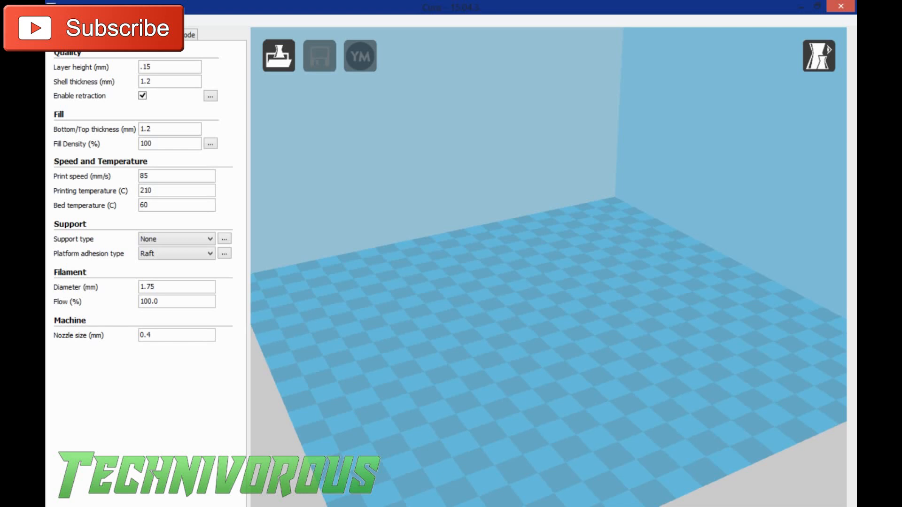
pyautogui.click(107, 21)
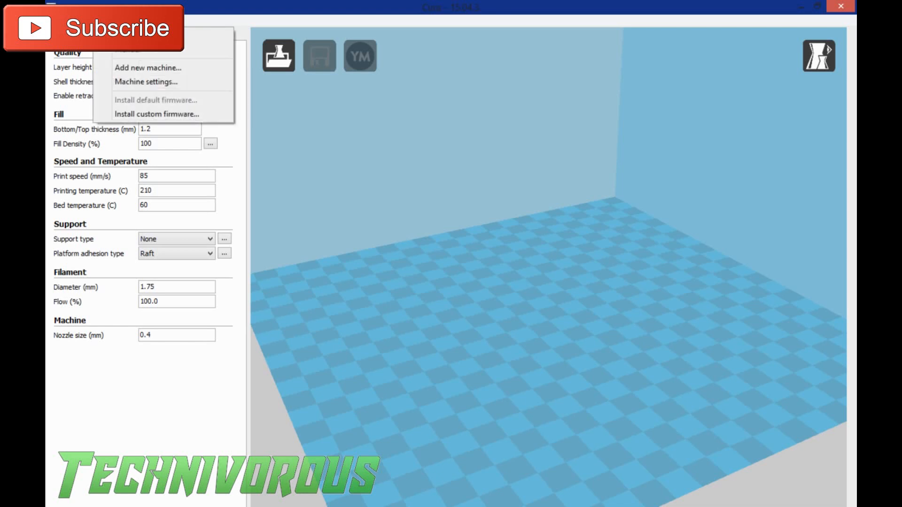
pyautogui.click(120, 81)
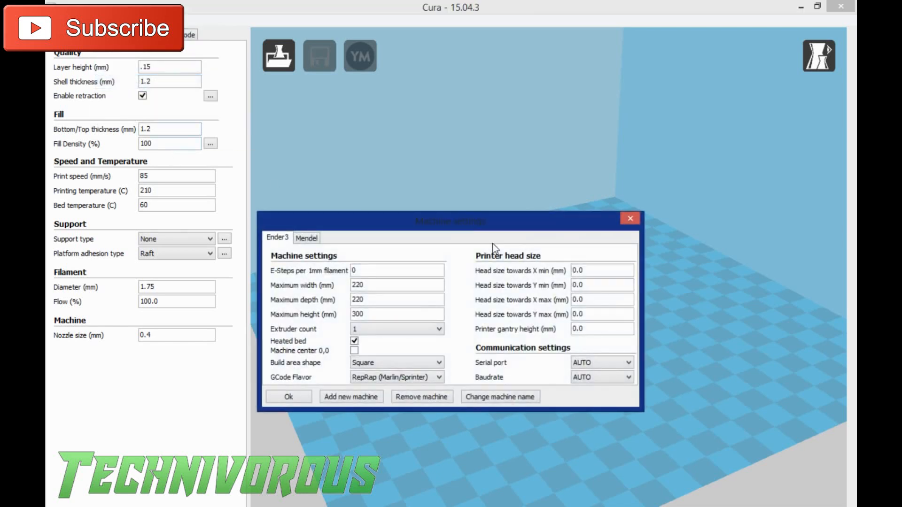
pyautogui.click(628, 220)
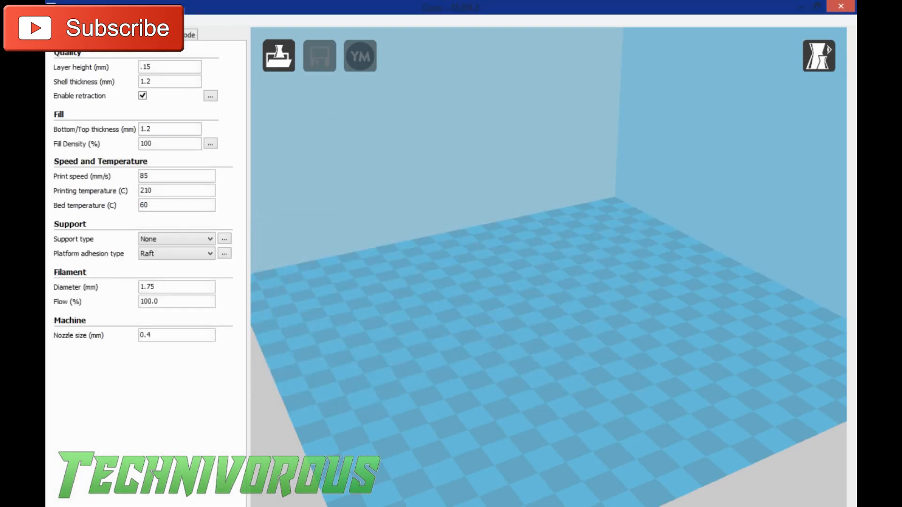
# Set the maximum height to 250 mm in the Ender3 machine settings
pyautogui.click(108, 20)
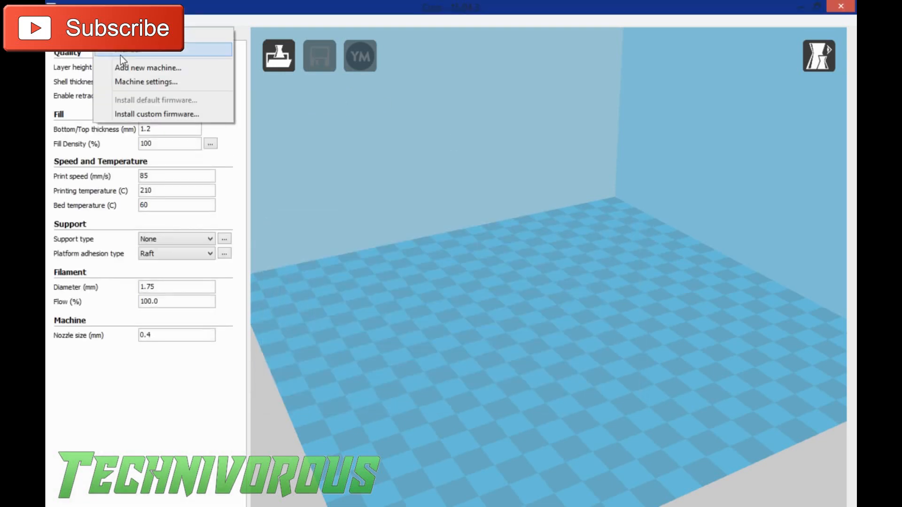
pyautogui.click(137, 82)
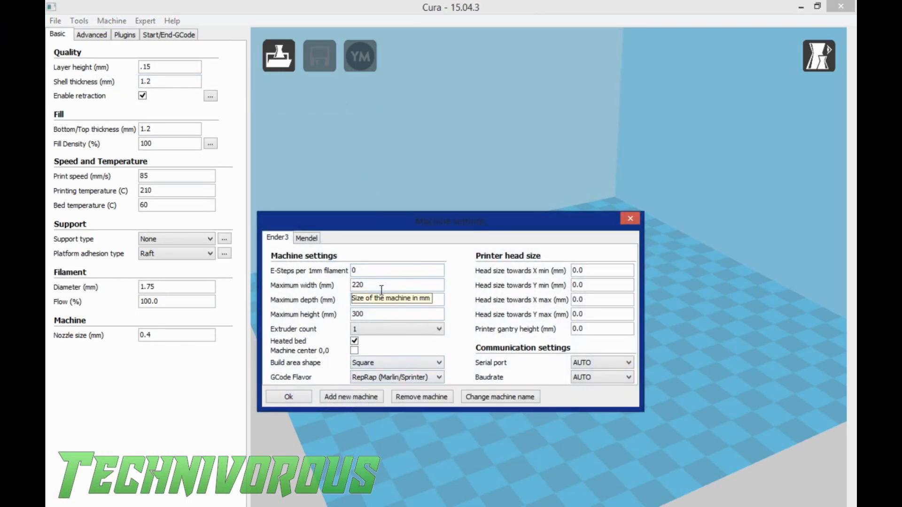
pyautogui.doubleClick(371, 314)
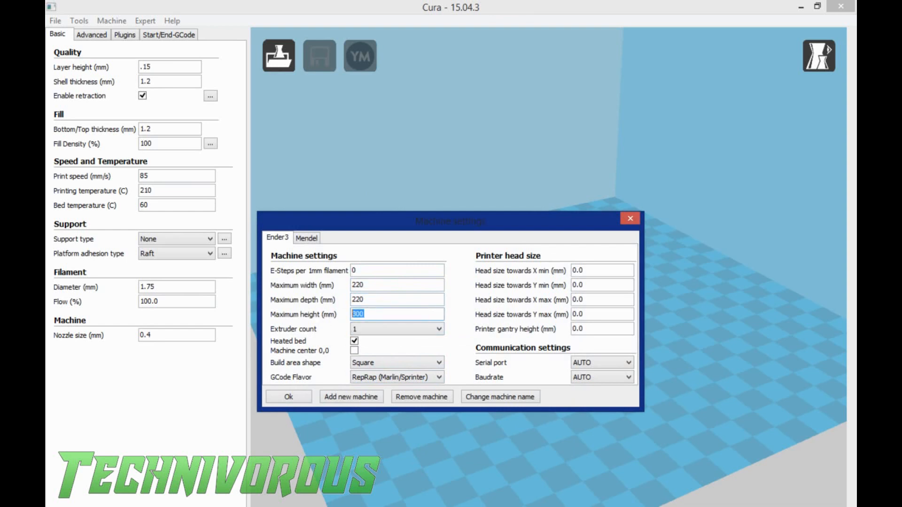
pyautogui.write('250')
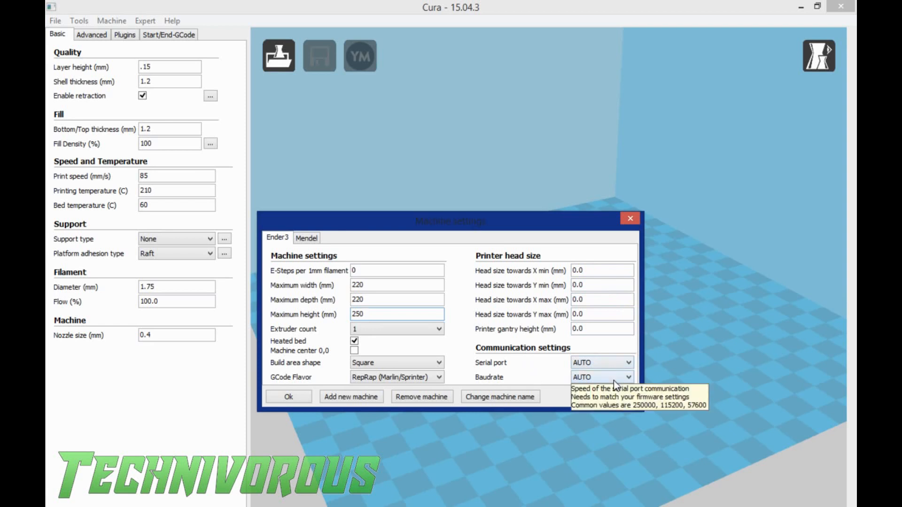
# Rename the Ender3 machine as My Ender 3 and accept the machine settings
pyautogui.click(484, 399)
pyautogui.click(376, 310)
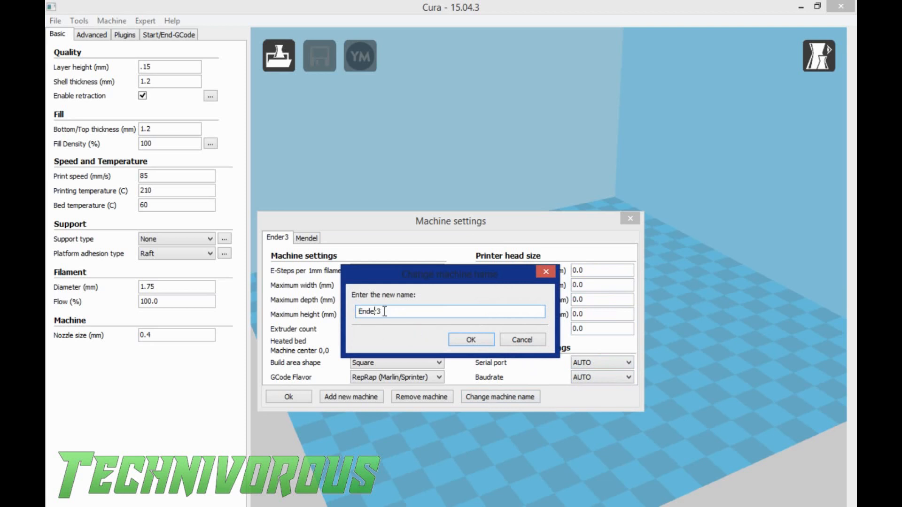
pyautogui.moveTo(385, 311); pyautogui.dragTo(271, 309)
pyautogui.write('My Ender 3')
pyautogui.press('Return')
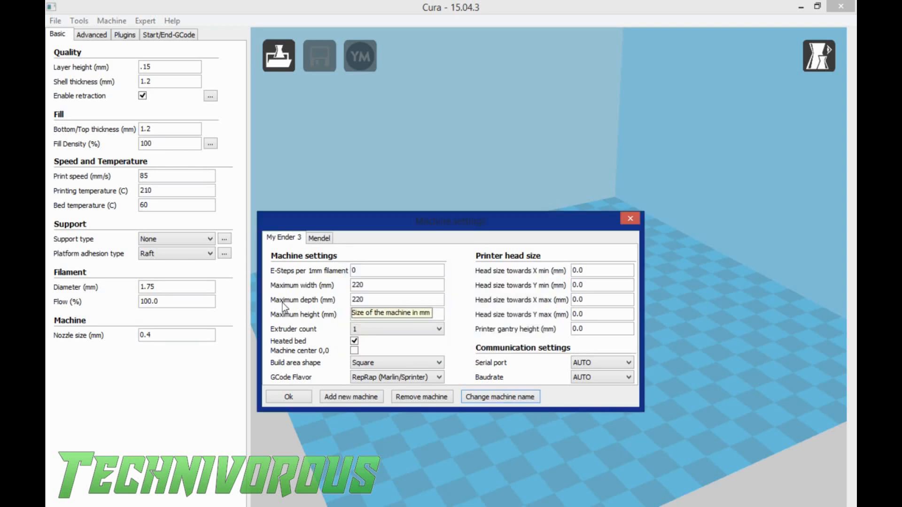
pyautogui.click(275, 395)
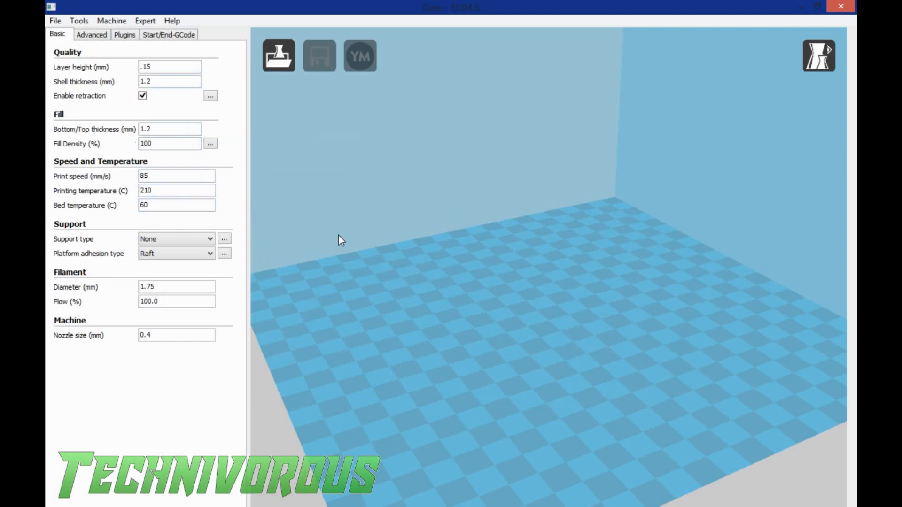
# Set the print's layer height to .16 mm in the quality settings
pyautogui.moveTo(151, 67)
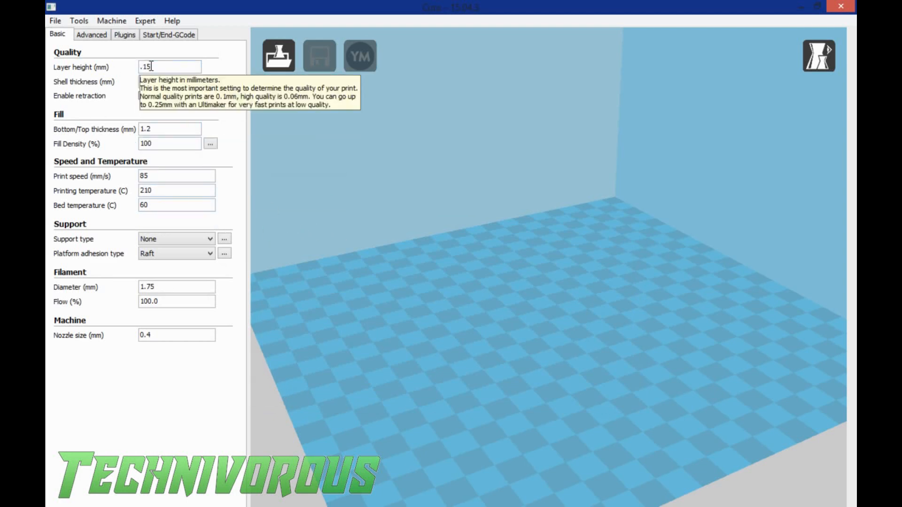
pyautogui.moveTo(151, 66); pyautogui.dragTo(147, 66)
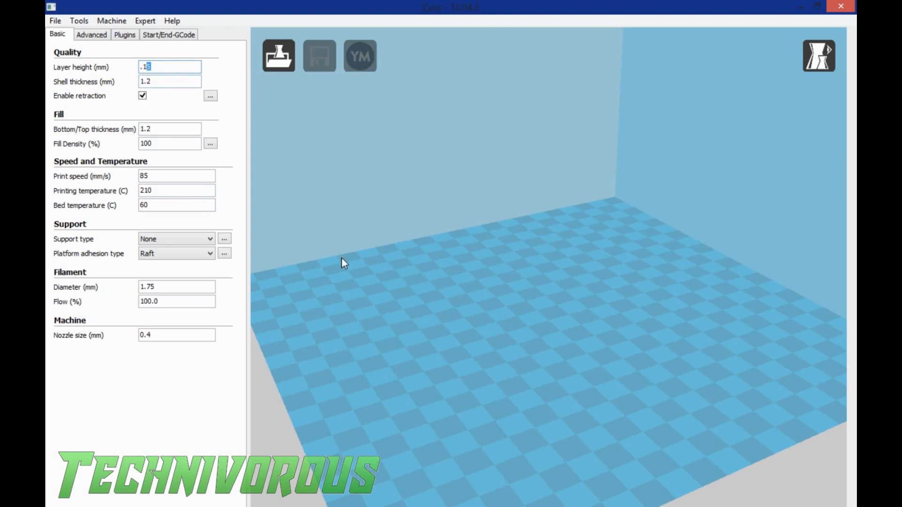
pyautogui.write('6')
# Set the fill density to 20% in the basic print settings
pyautogui.click(158, 143)
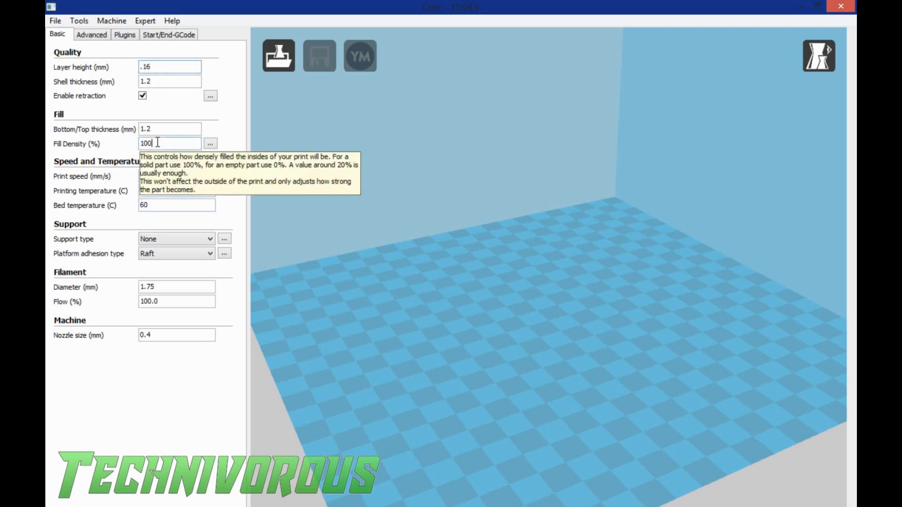
pyautogui.moveTo(158, 142); pyautogui.dragTo(137, 142)
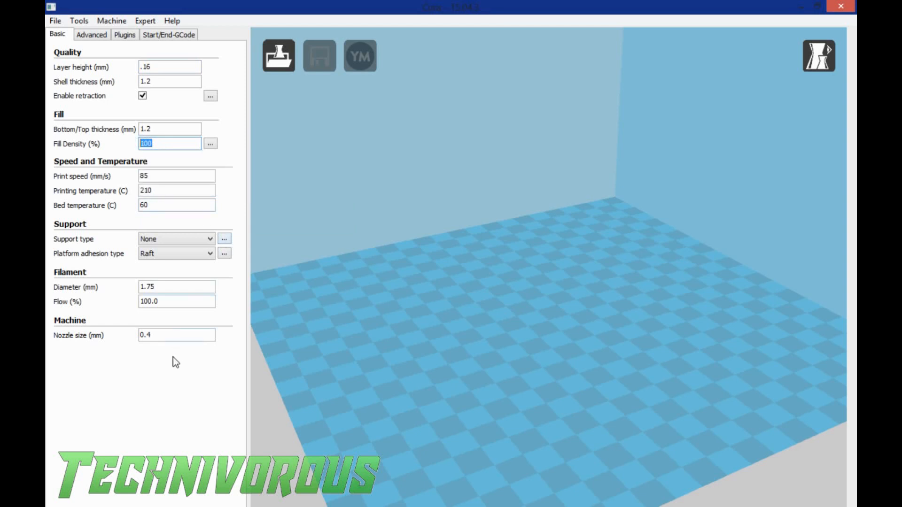
pyautogui.write('20')
pyautogui.press('Tab')
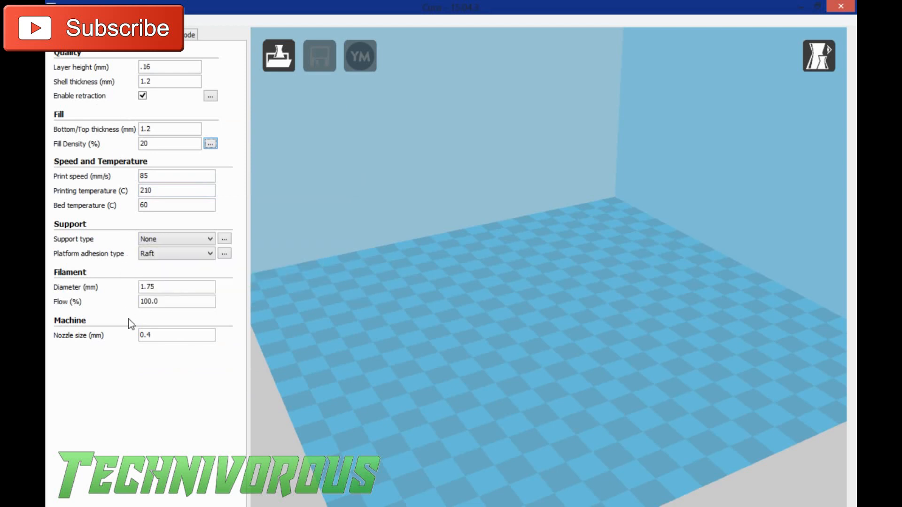
# Switch to the CURA folder in File Explorer and move its window clear of the print settings
pyautogui.hotkey('alt', 'Tab')
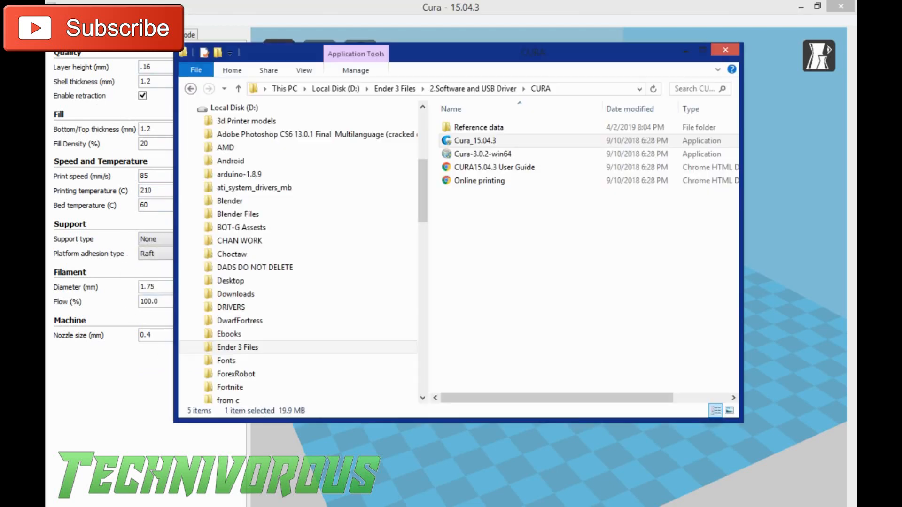
pyautogui.moveTo(454, 56); pyautogui.dragTo(548, 229)
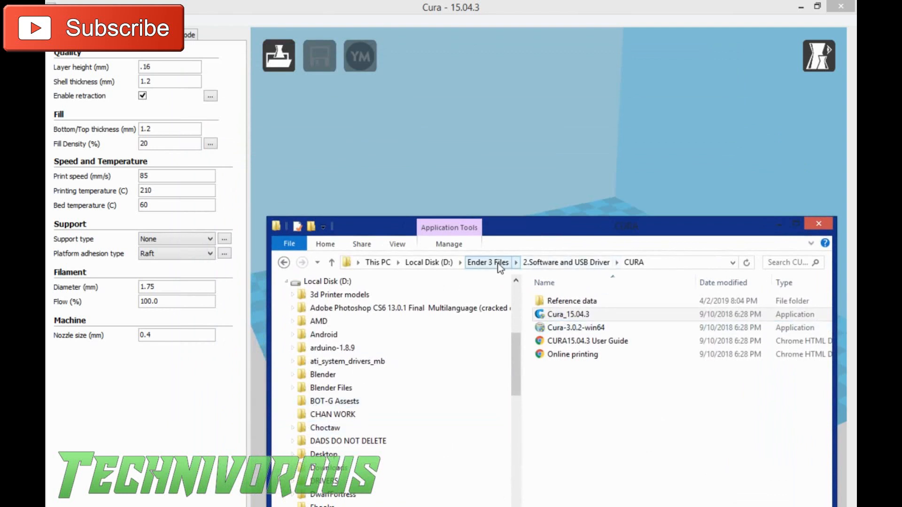
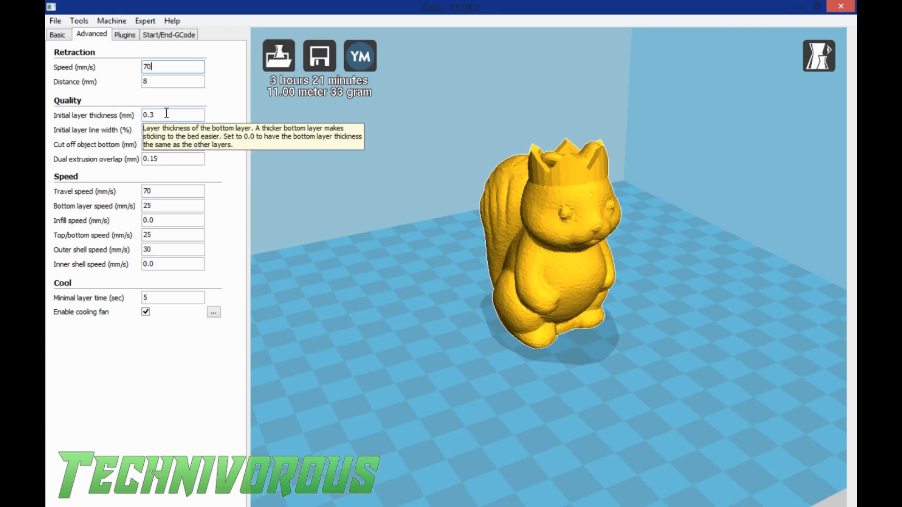
# Set the initial layer thickness to 0.2 mm in the advanced quality settings
pyautogui.moveTo(166, 113); pyautogui.dragTo(150, 113)
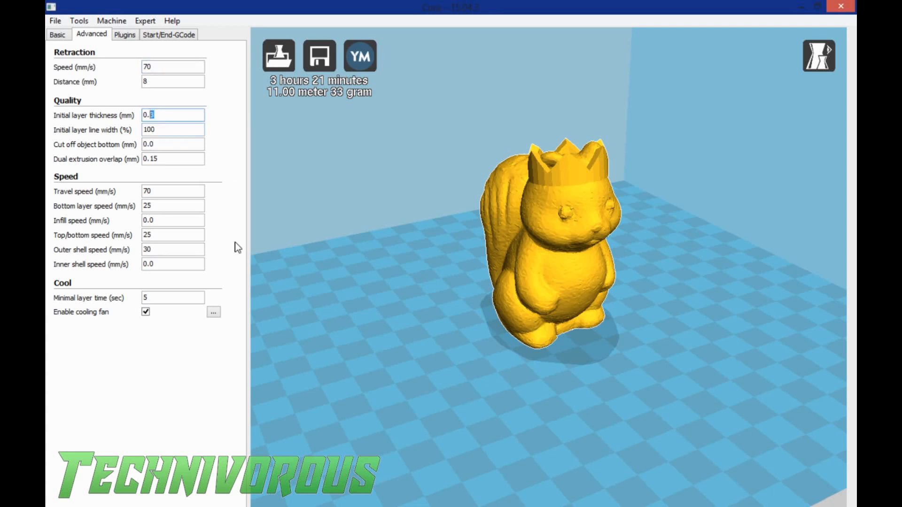
pyautogui.write('2')
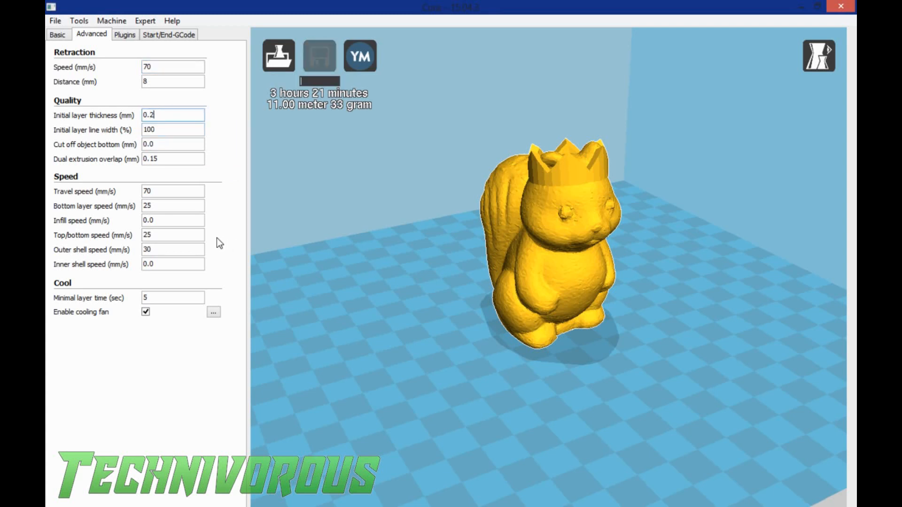
pyautogui.click(170, 191)
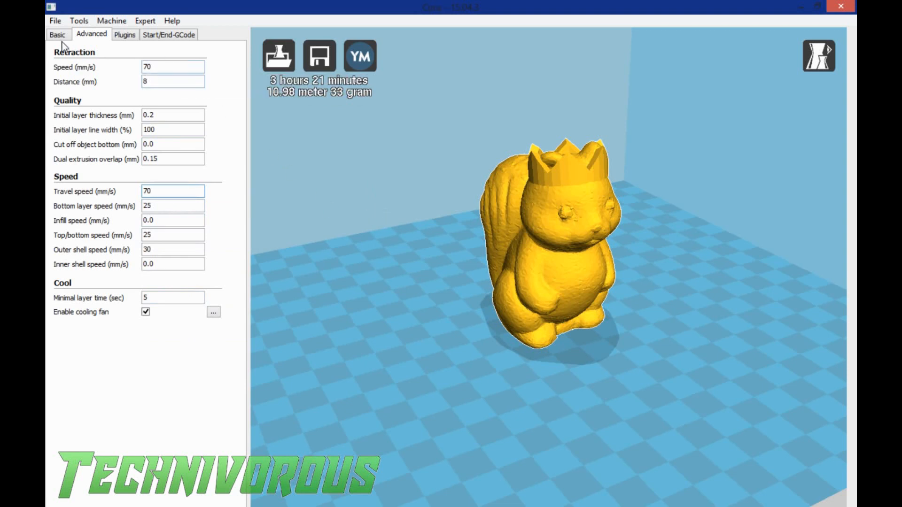
# Examine the start.gcode and end.gcode scripts
pyautogui.click(165, 36)
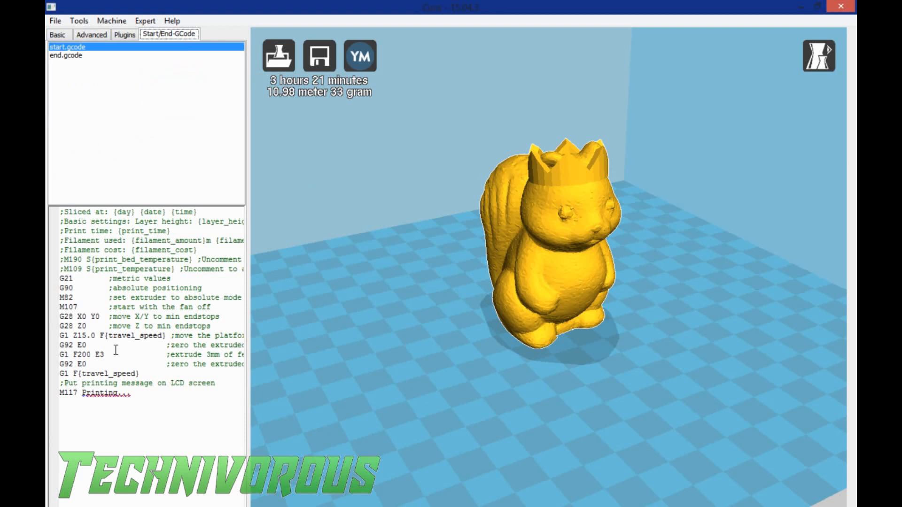
pyautogui.click(111, 394)
pyautogui.click(58, 56)
pyautogui.click(66, 47)
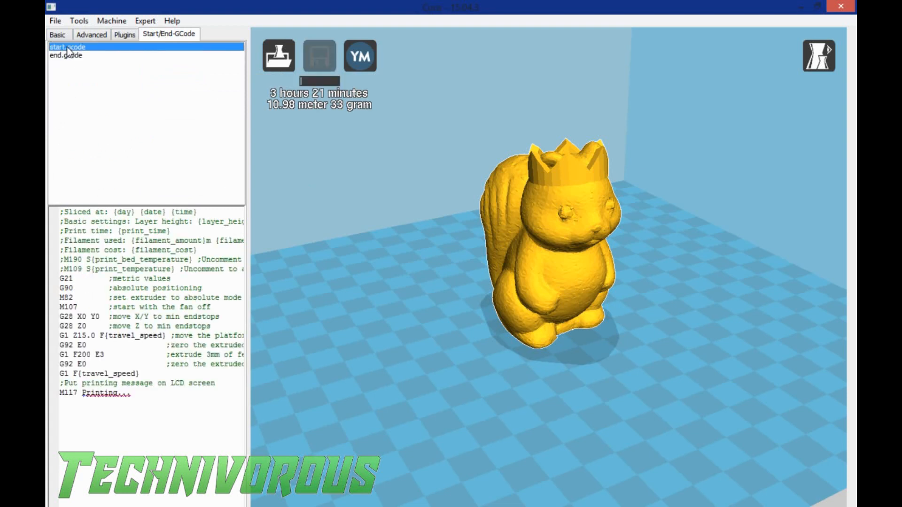
pyautogui.click(73, 57)
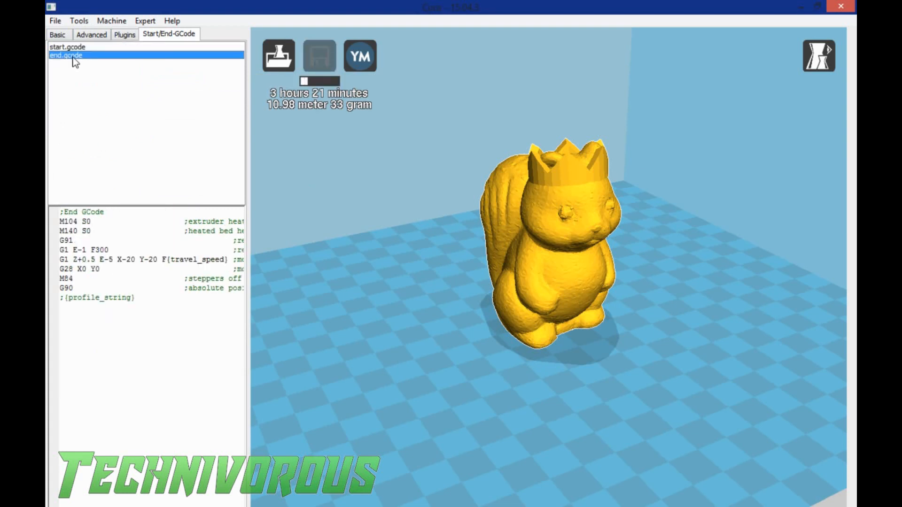
pyautogui.click(72, 46)
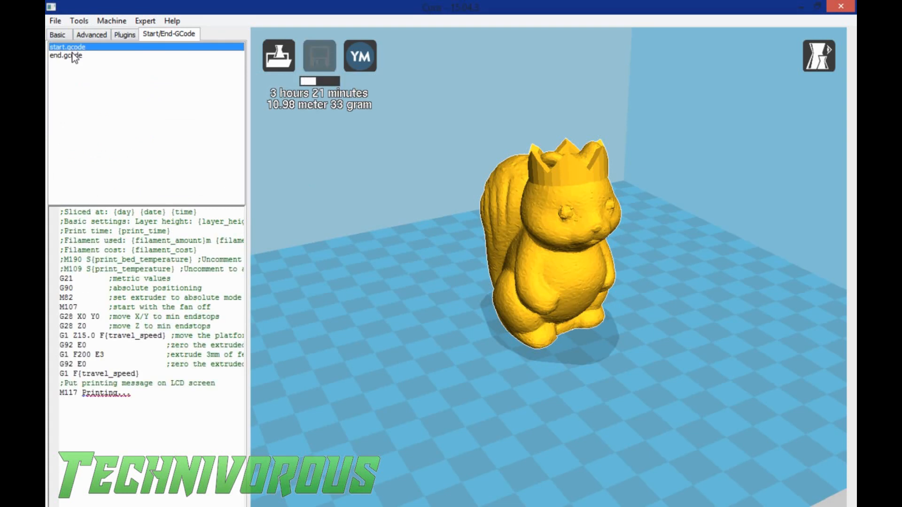
pyautogui.click(72, 55)
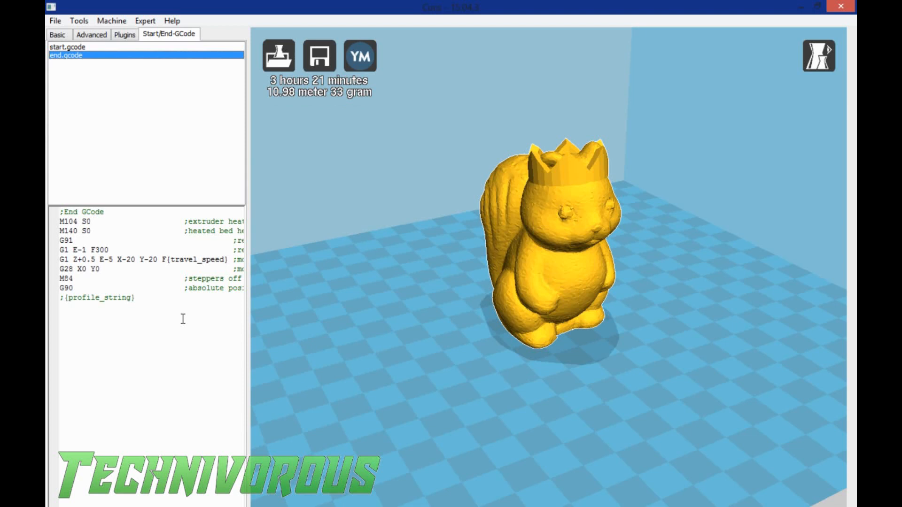
# Review the basic print settings and the squirrel model, checking print speed, printing temperature and bed temperature
pyautogui.click(57, 35)
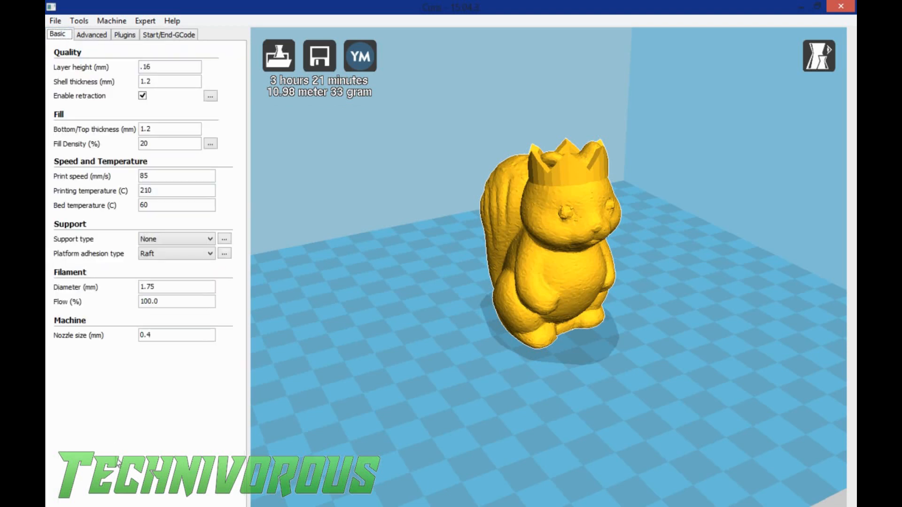
pyautogui.moveTo(169, 65)
pyautogui.click(209, 397)
pyautogui.moveTo(168, 240)
pyautogui.moveTo(586, 323); pyautogui.dragTo(492, 351)
pyautogui.moveTo(666, 344); pyautogui.dragTo(477, 393, button='right')
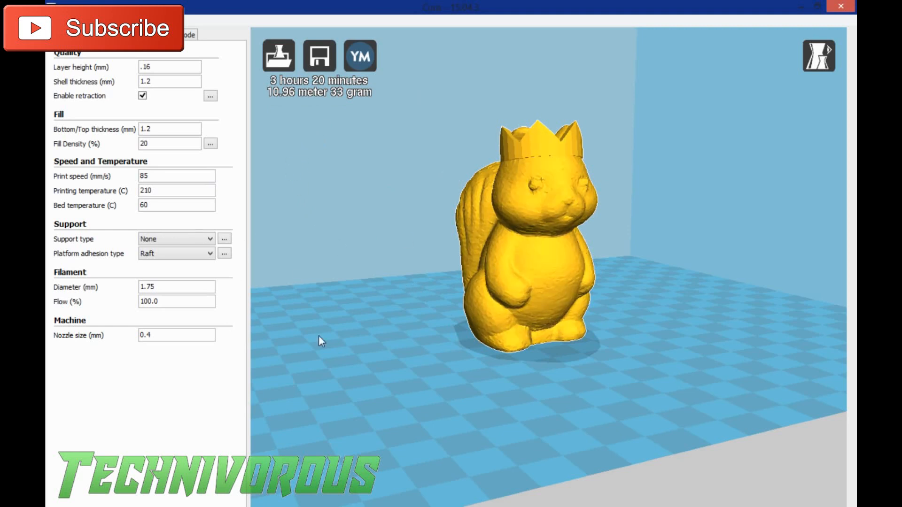
pyautogui.click(151, 191)
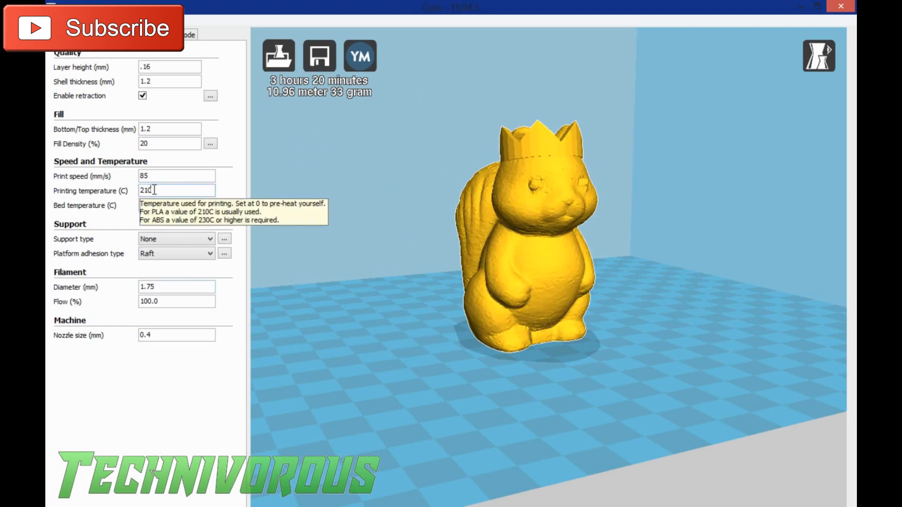
pyautogui.doubleClick(160, 175)
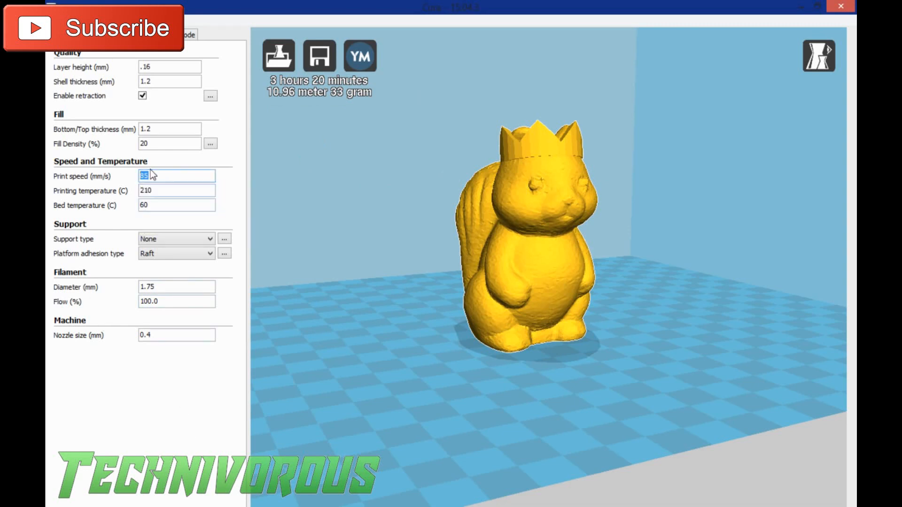
pyautogui.click(156, 174)
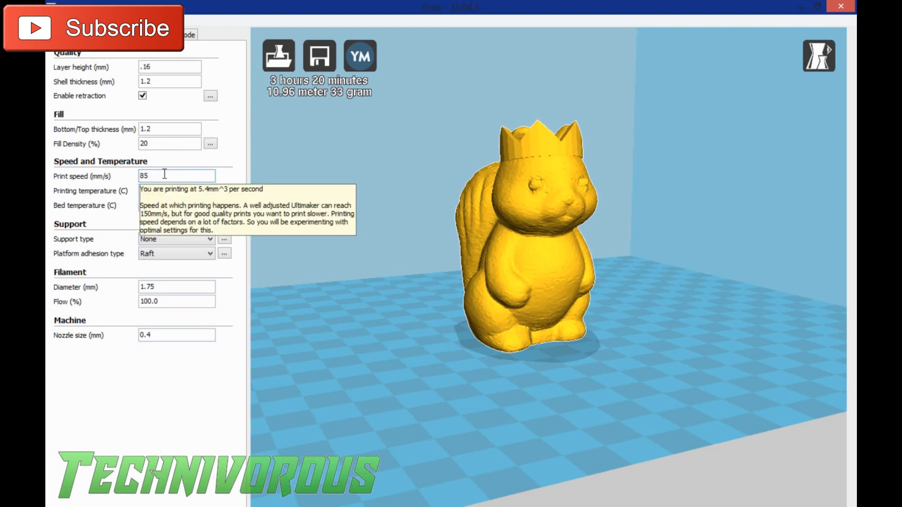
pyautogui.click(148, 190)
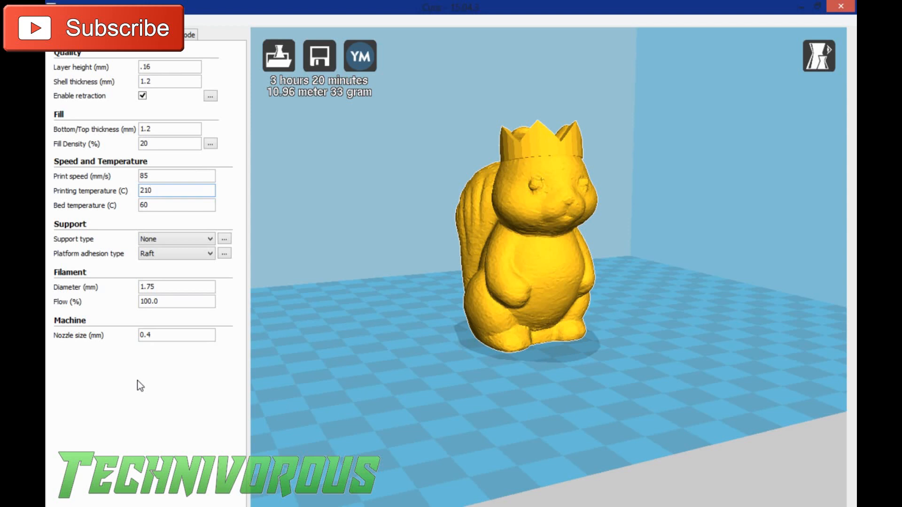
pyautogui.doubleClick(154, 206)
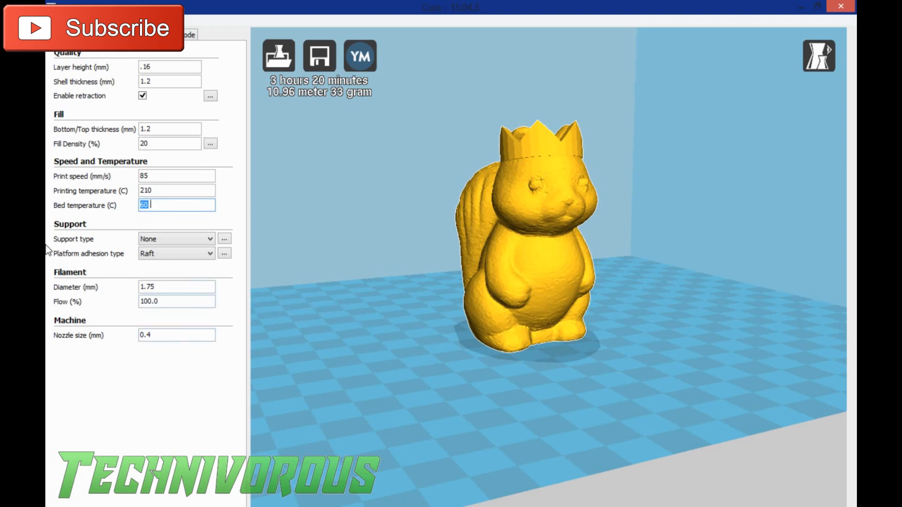
# Set the platform adhesion type to Brim
pyautogui.click(208, 255)
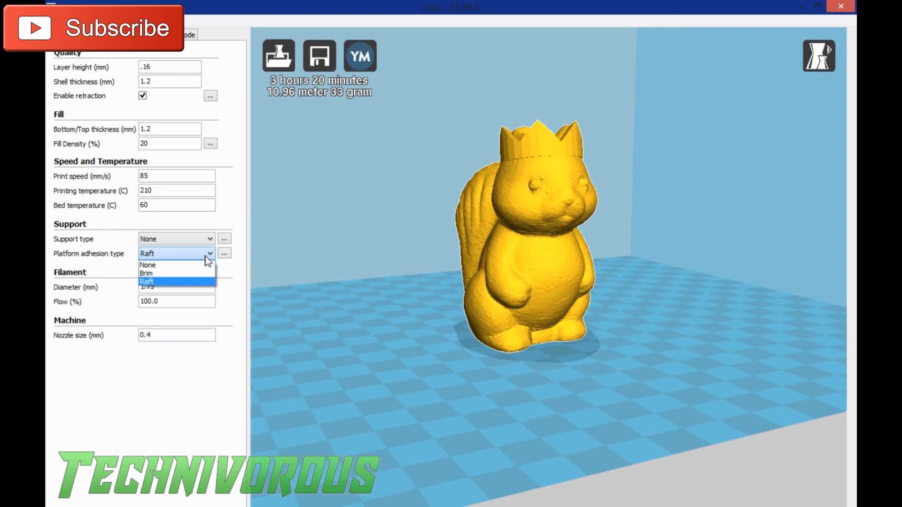
pyautogui.click(170, 273)
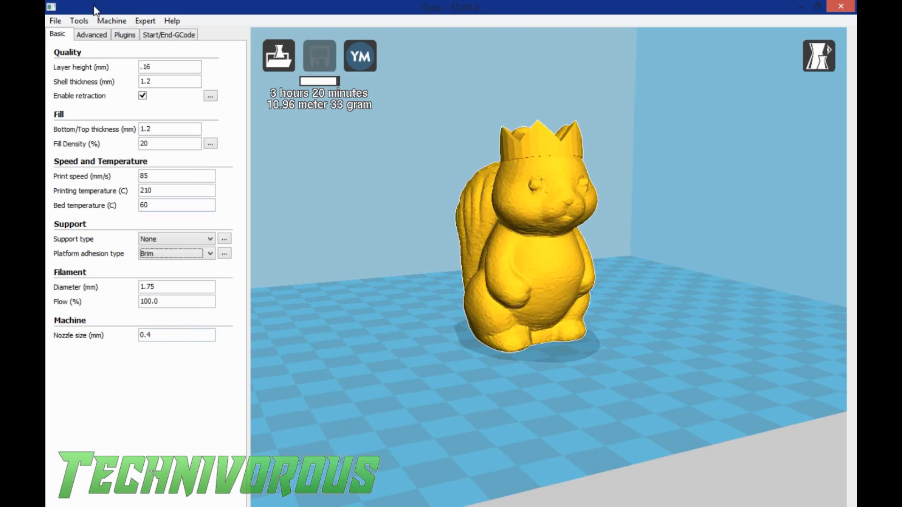
# Review the My Ender 3 machine settings and close them without changes
pyautogui.click(79, 20)
pyautogui.moveTo(104, 24)
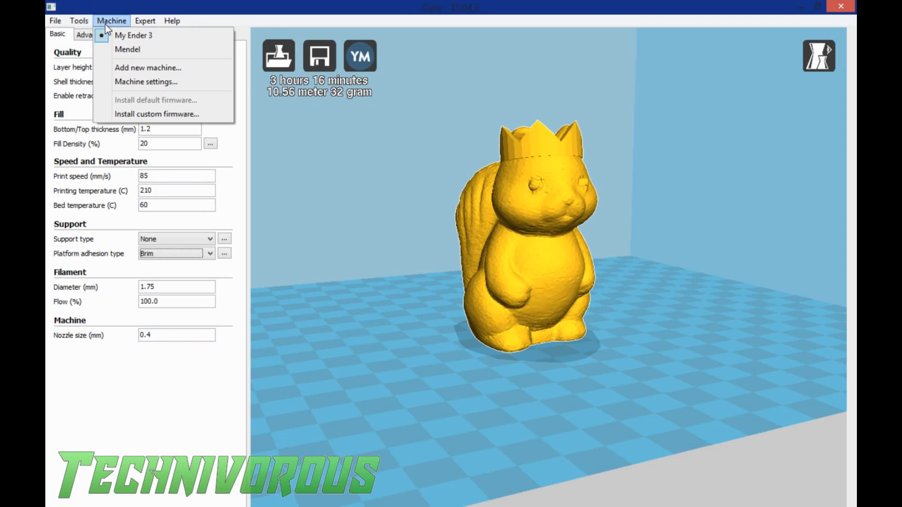
pyautogui.click(141, 82)
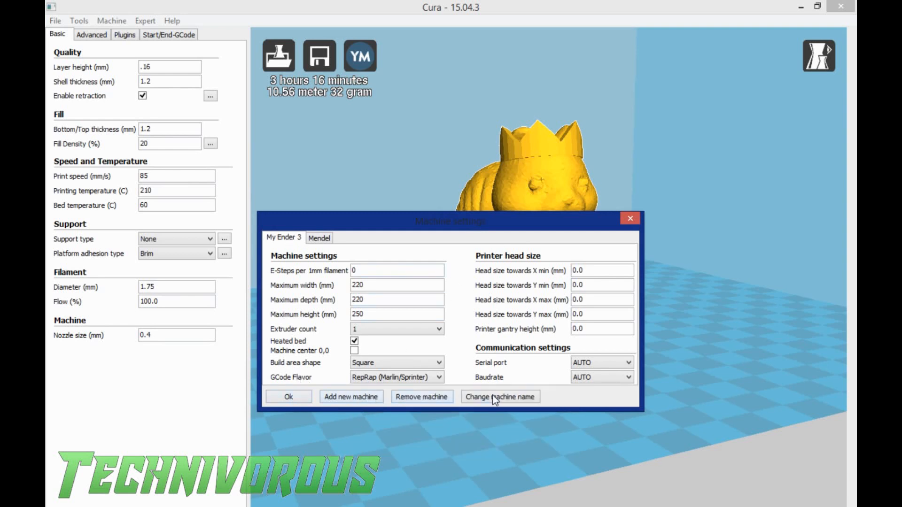
pyautogui.click(630, 219)
# Start saving the current print settings as a profile and browse to Local Disk (D:)
pyautogui.click(55, 22)
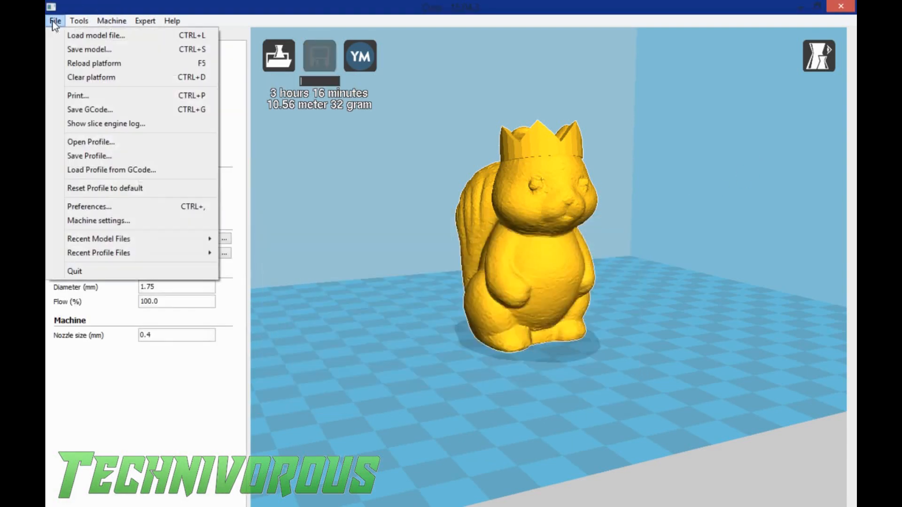
pyautogui.moveTo(72, 20)
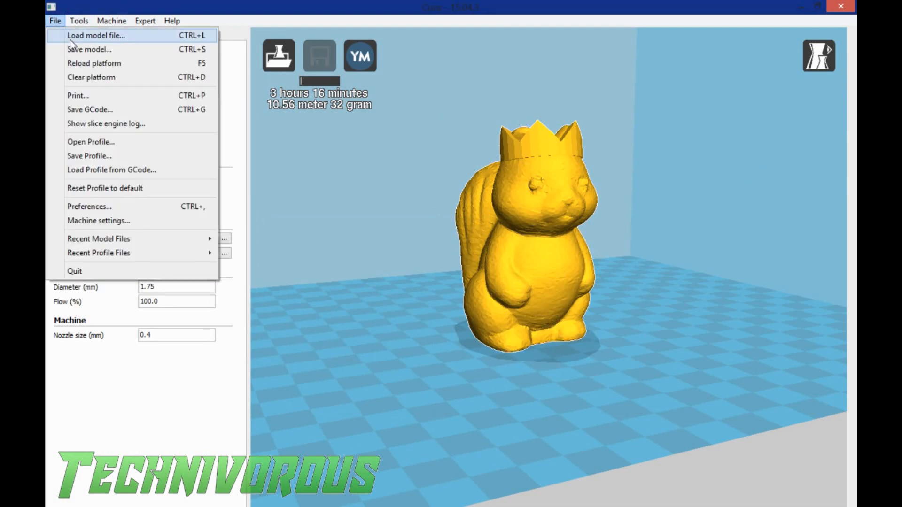
pyautogui.click(87, 159)
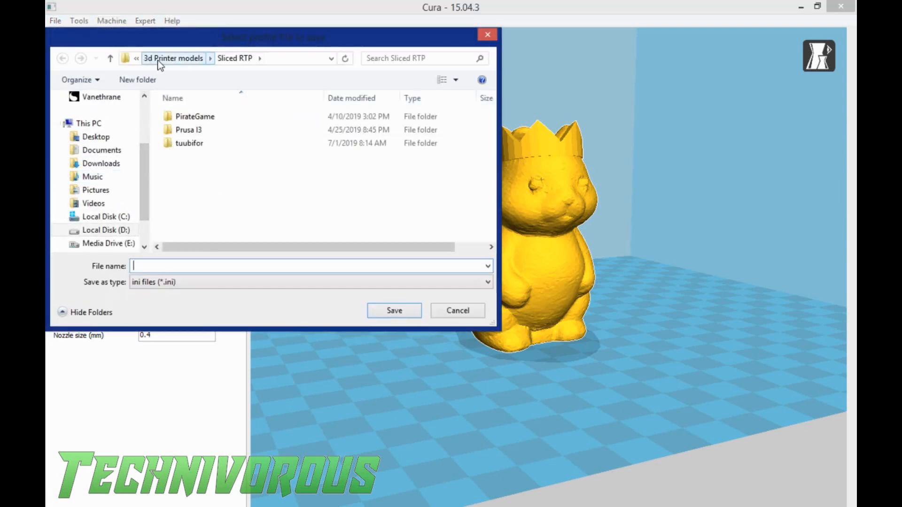
pyautogui.click(163, 58)
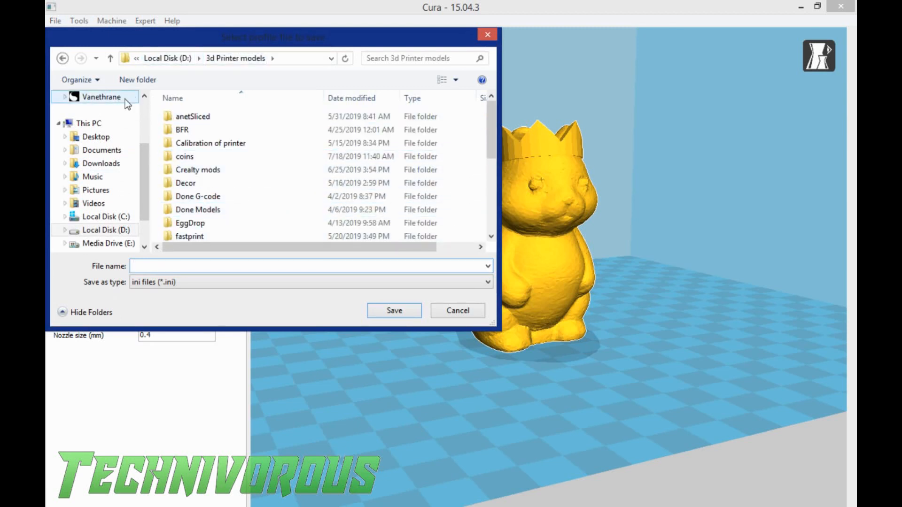
pyautogui.click(161, 58)
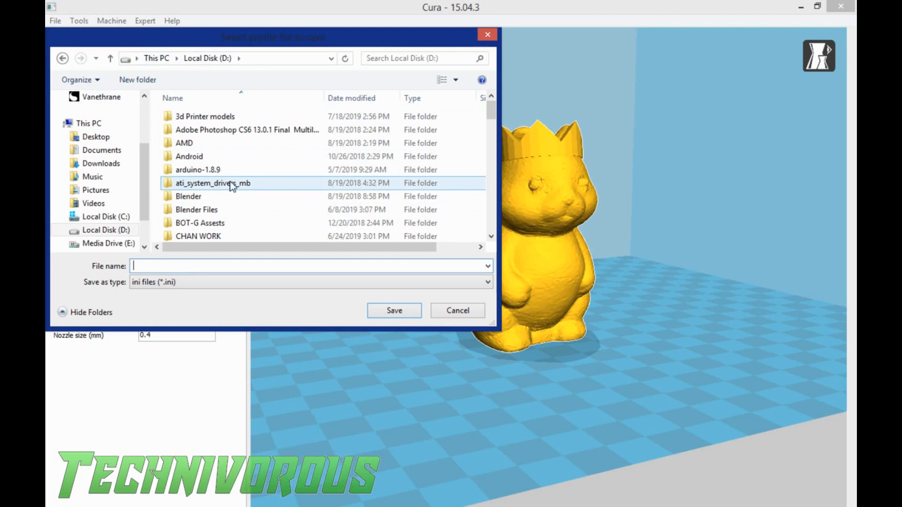
pyautogui.scroll(-3, 224, 163)
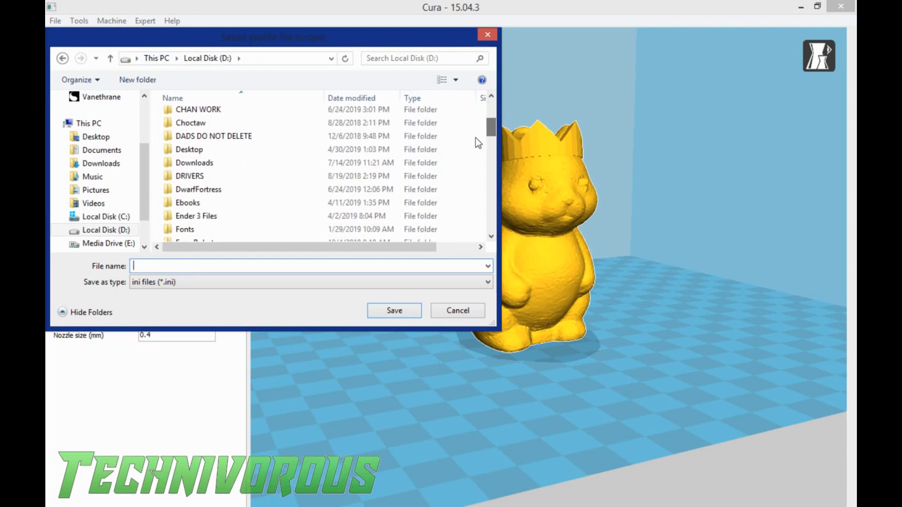
pyautogui.doubleClick(223, 162)
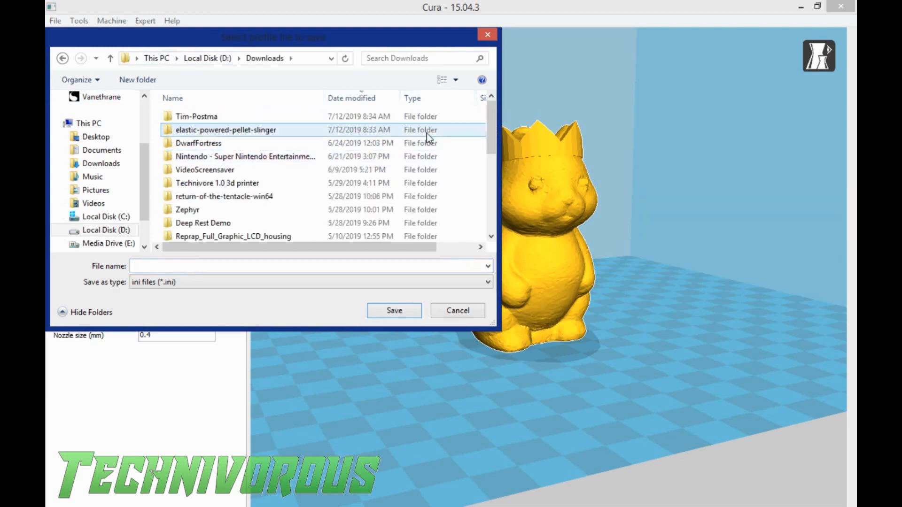
pyautogui.moveTo(491, 125); pyautogui.dragTo(489, 174)
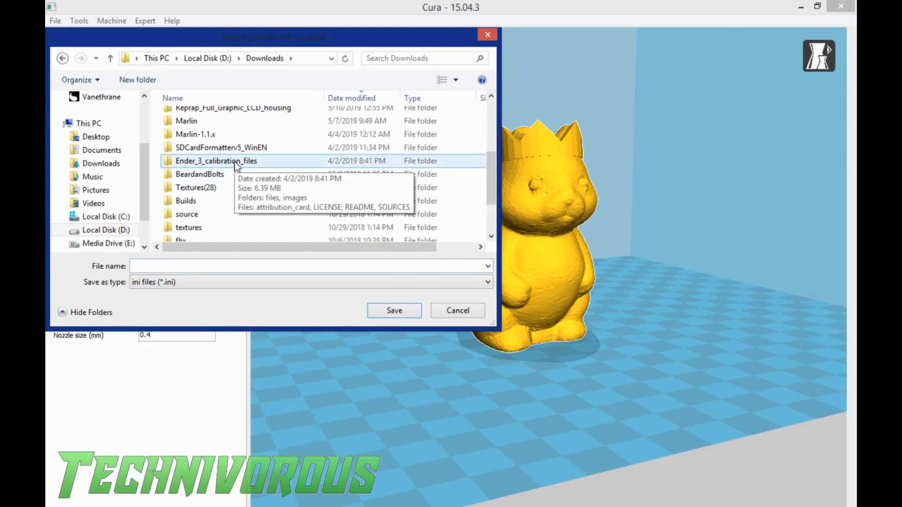
pyautogui.moveTo(490, 163); pyautogui.dragTo(487, 114)
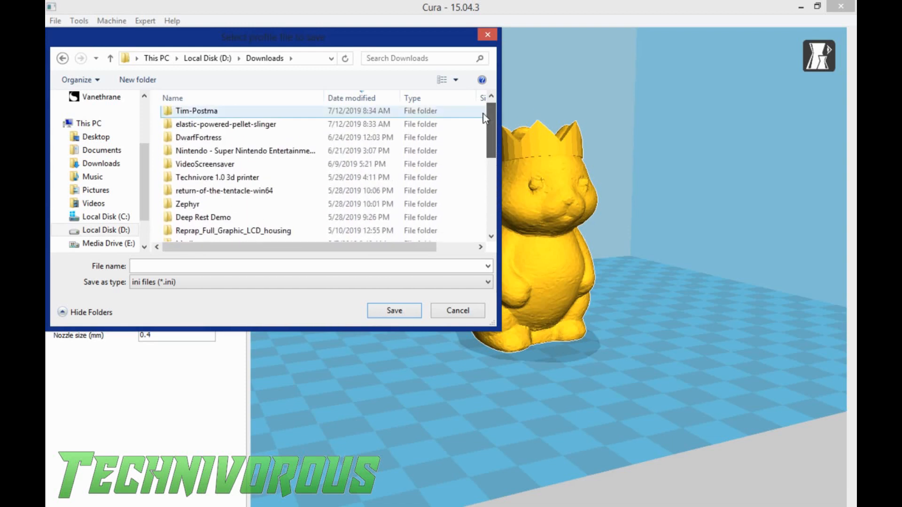
pyautogui.click(216, 60)
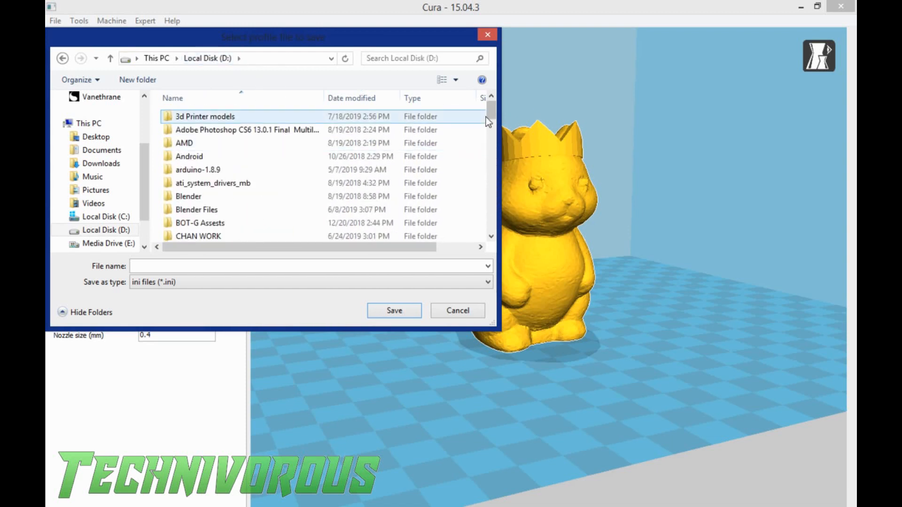
# Save the profile in the Ender 3 Files folder under the name ender3profile
pyautogui.moveTo(492, 121); pyautogui.dragTo(490, 127)
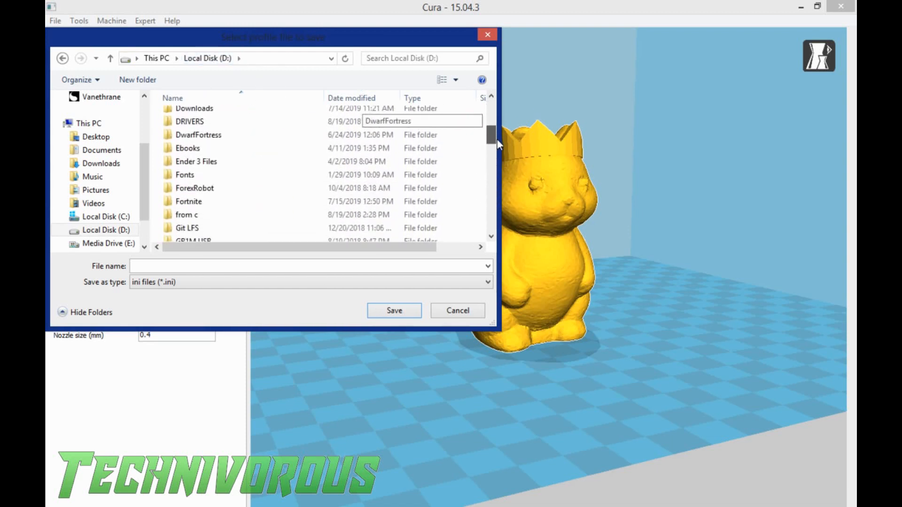
pyautogui.doubleClick(187, 162)
pyautogui.click(169, 266)
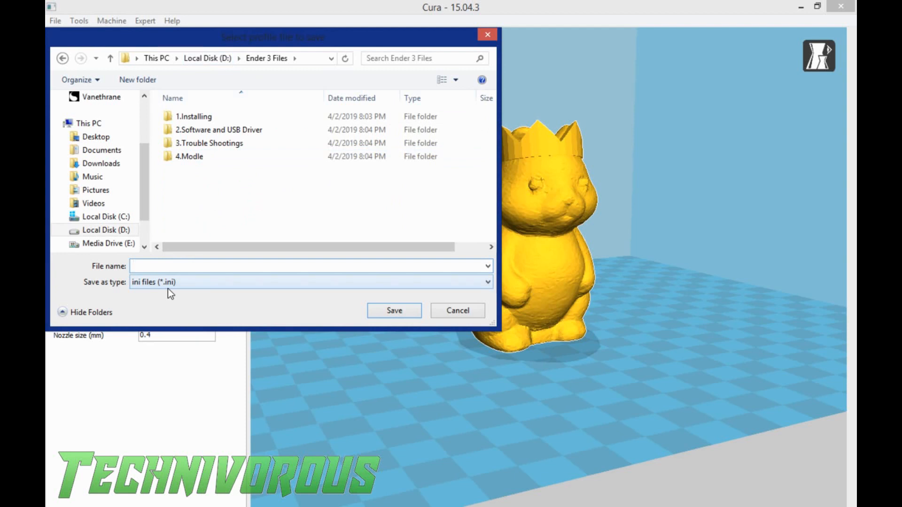
pyautogui.write('ender3profile')
pyautogui.press('Return')
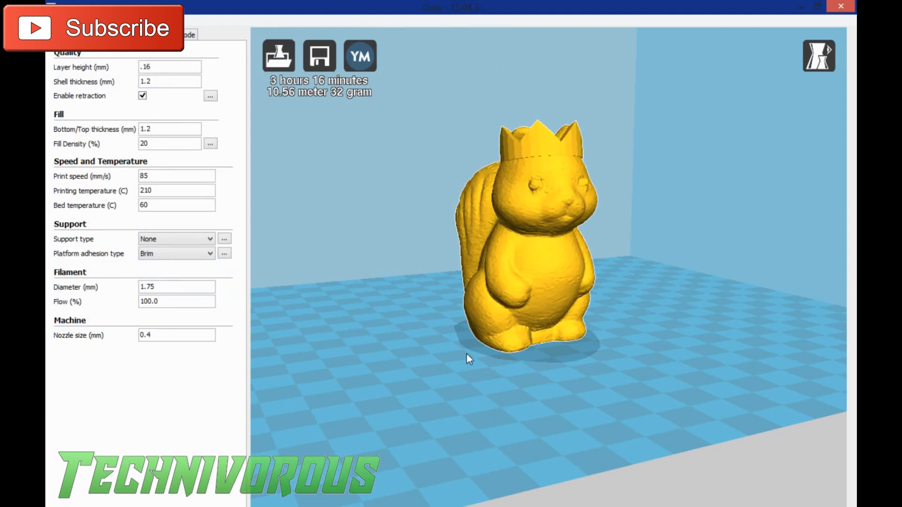
# Close the old Cura version, switch to Ultimaker Cura and start adding a local printer
pyautogui.click(836, 9)
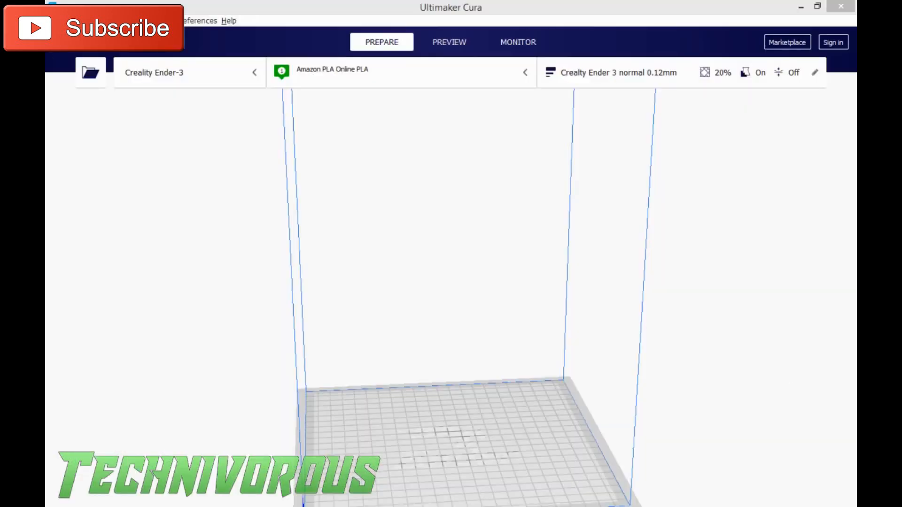
pyautogui.click(53, 21)
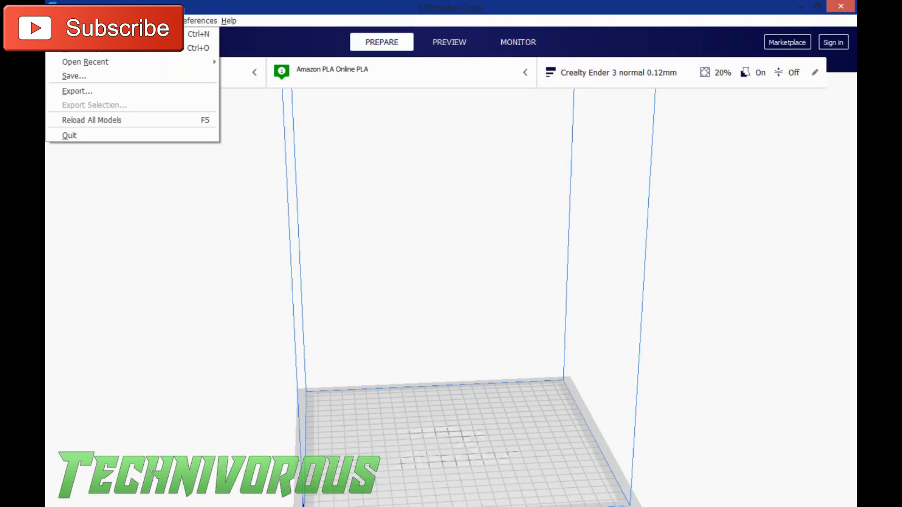
pyautogui.moveTo(113, 21)
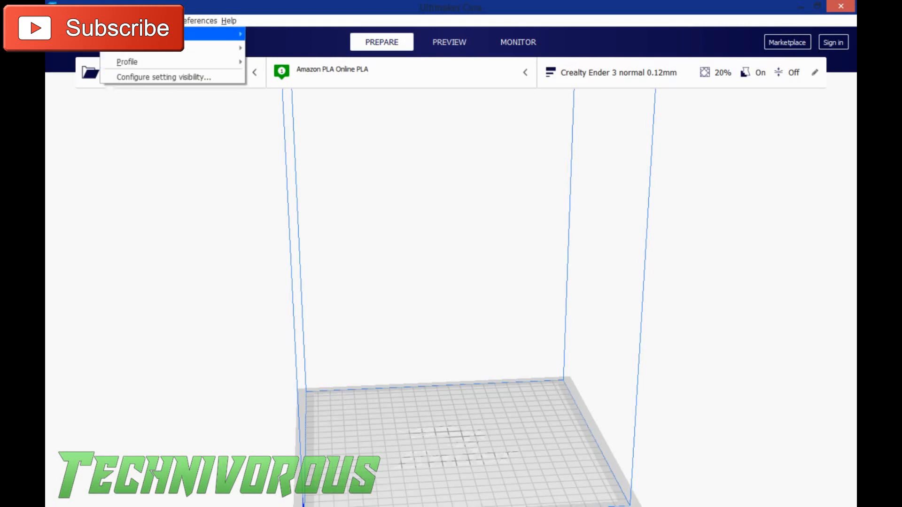
pyautogui.moveTo(129, 35)
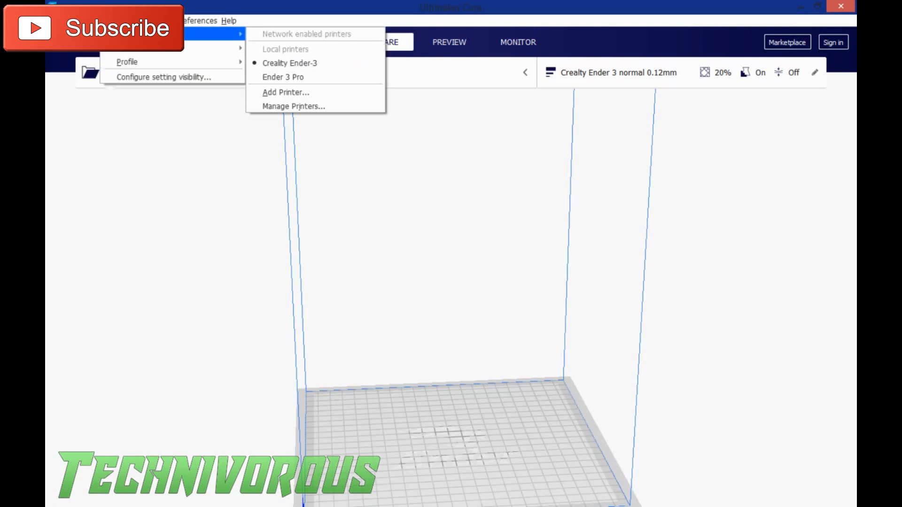
pyautogui.click(282, 94)
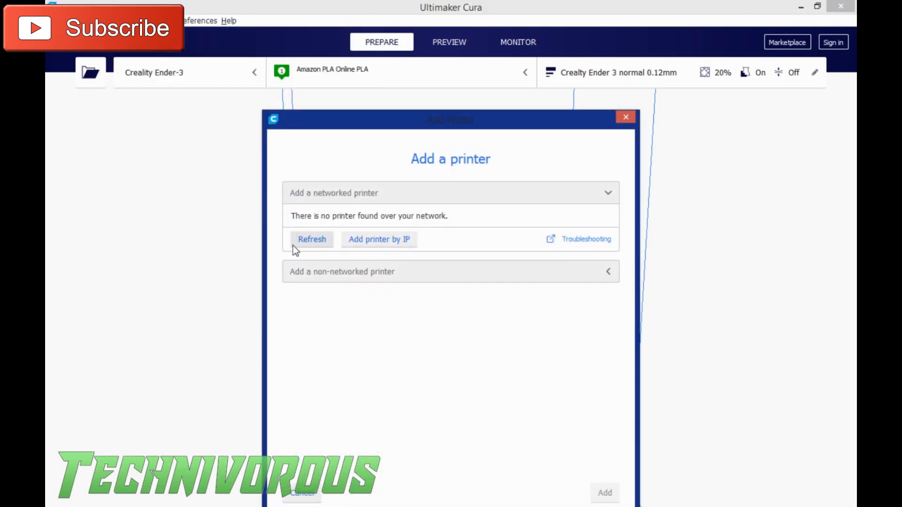
# Add a non-networked Creality Ender-3 printer from the Other category
pyautogui.click(604, 196)
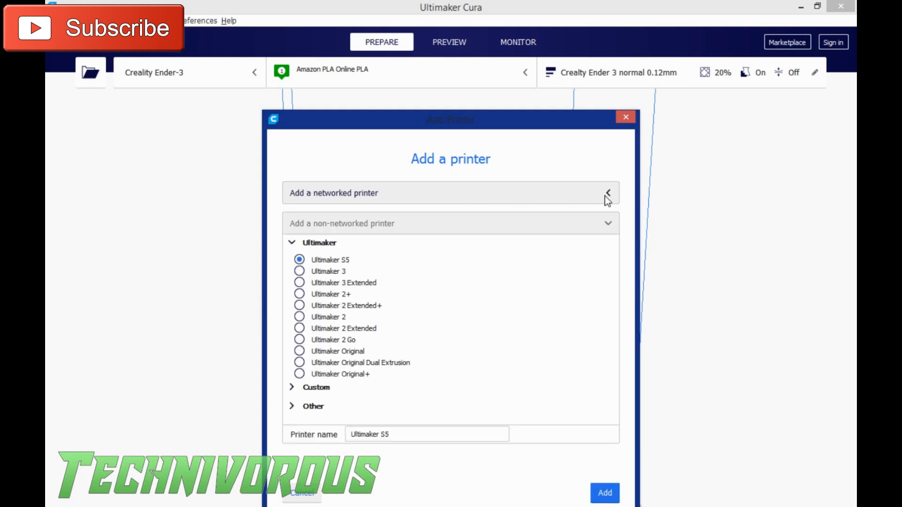
pyautogui.click(607, 200)
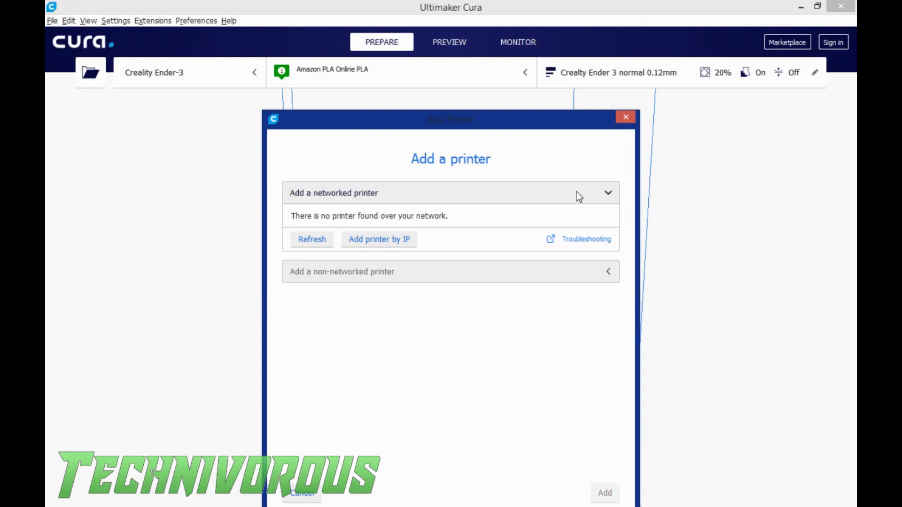
pyautogui.click(582, 193)
pyautogui.click(327, 221)
pyautogui.click(593, 196)
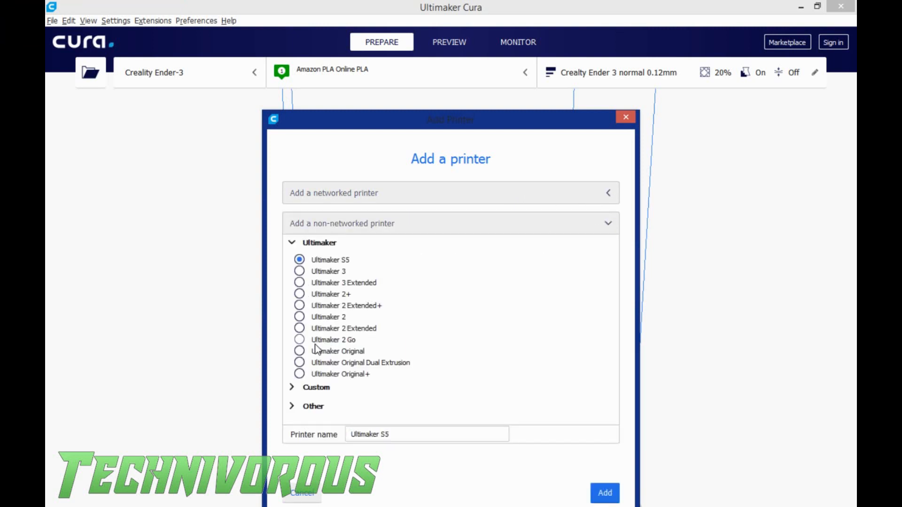
pyautogui.click(291, 388)
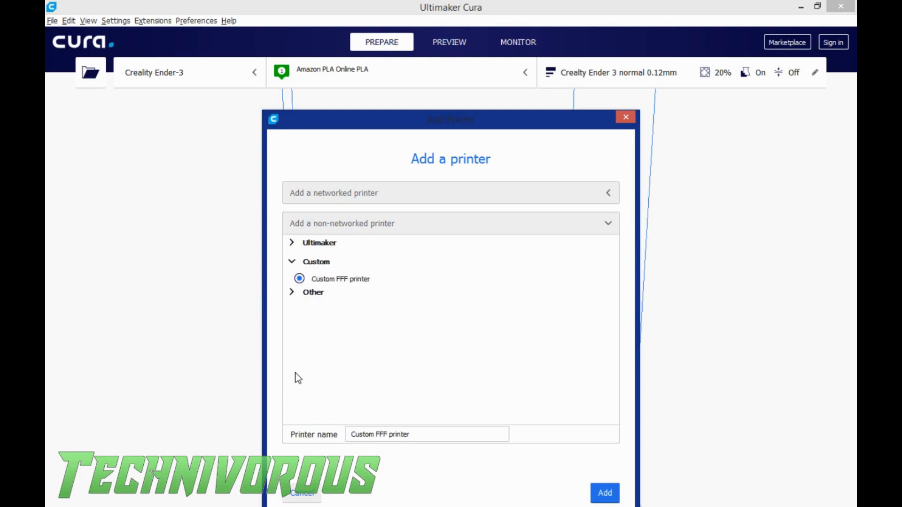
pyautogui.click(294, 292)
pyautogui.scroll(-1, 332, 333)
pyautogui.scroll(-10, 331, 333)
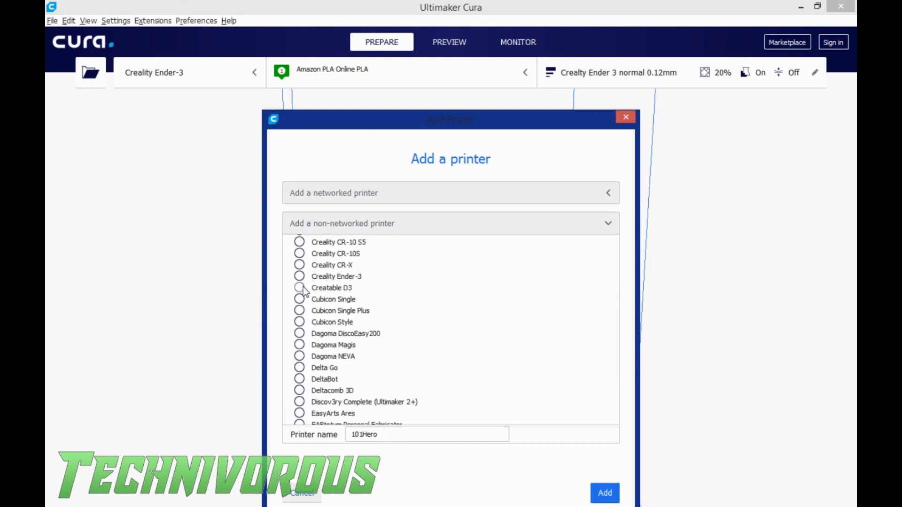
pyautogui.click(300, 278)
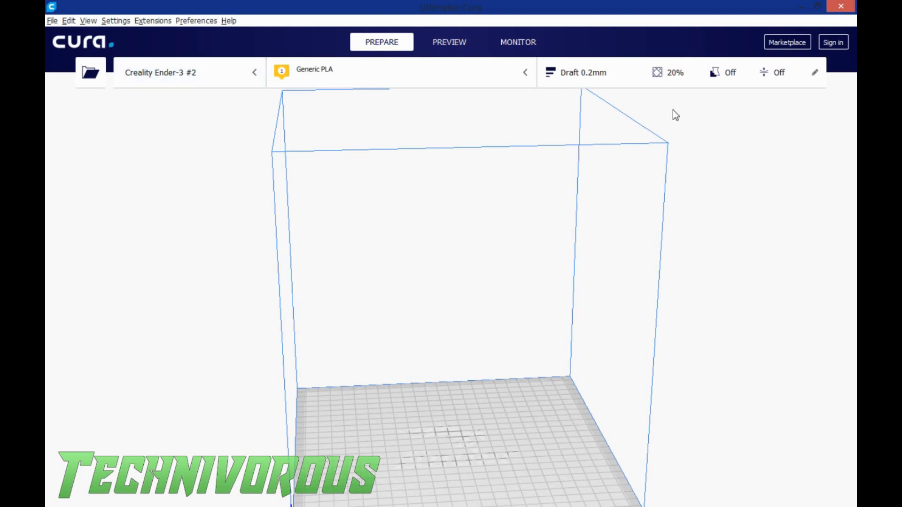
# Show the custom print settings and open the profile manager for the new Ender-3 printer
pyautogui.click(815, 74)
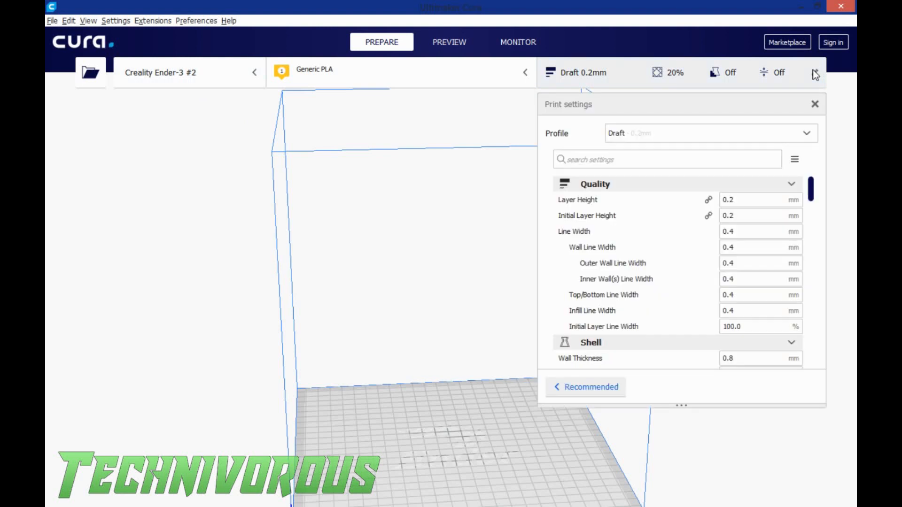
pyautogui.click(116, 21)
pyautogui.moveTo(183, 24)
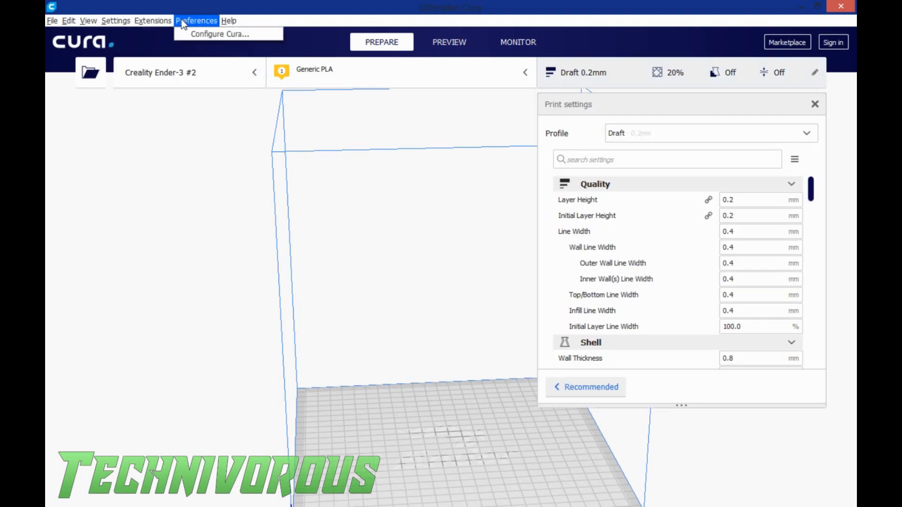
pyautogui.moveTo(115, 20)
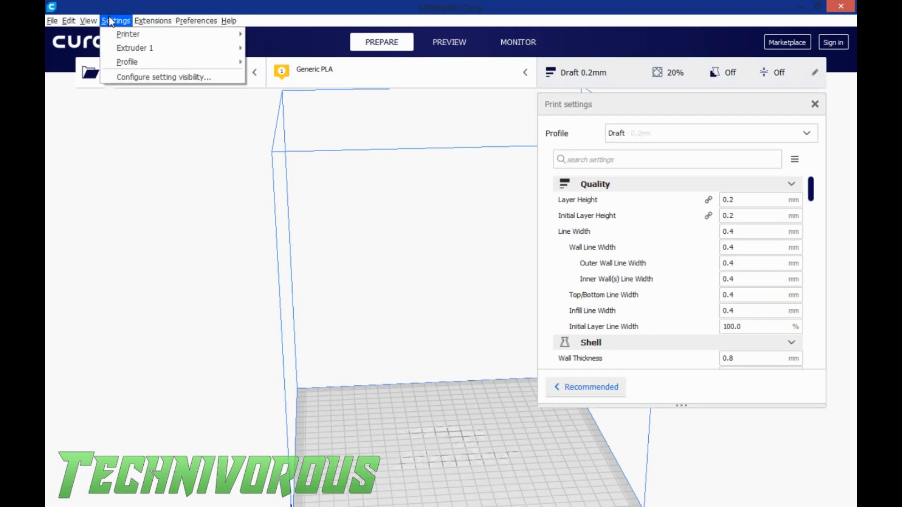
pyautogui.moveTo(125, 69)
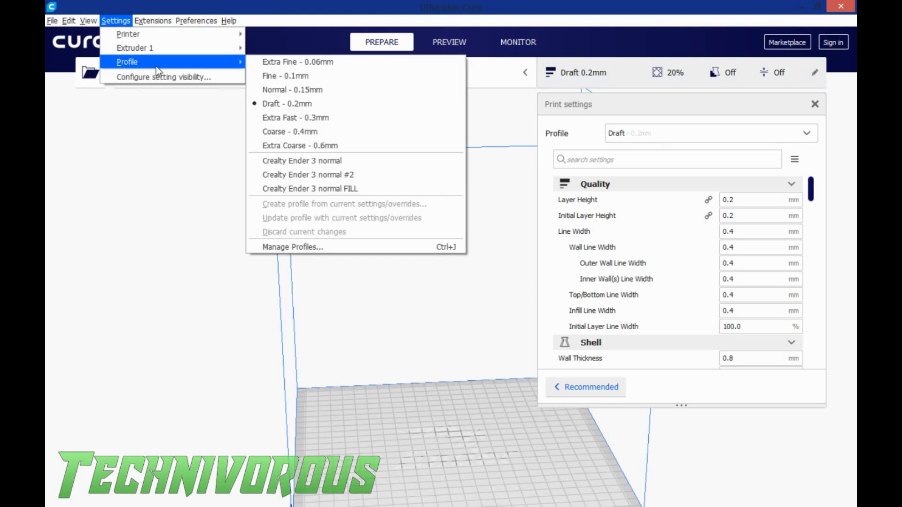
pyautogui.click(334, 247)
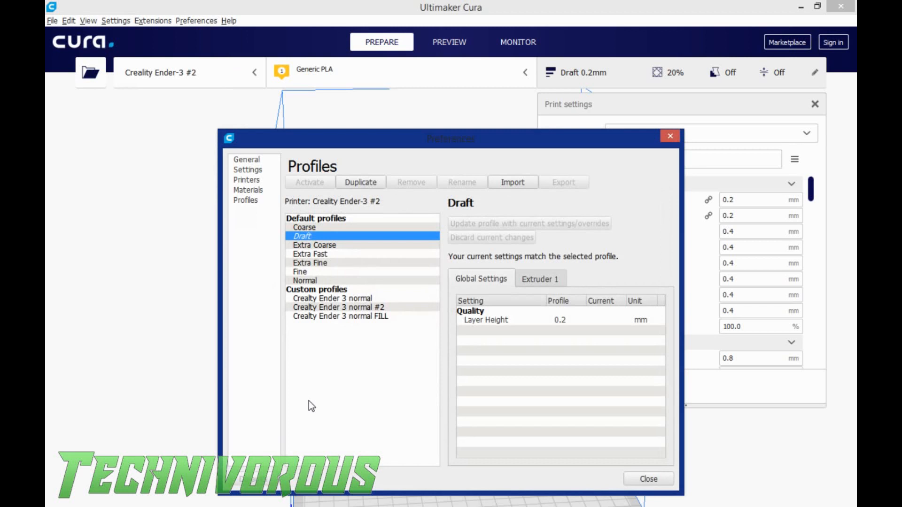
# Import ender3profile from the Ender 3 Files folder on Local Disk (D:) as a custom profile
pyautogui.click(519, 182)
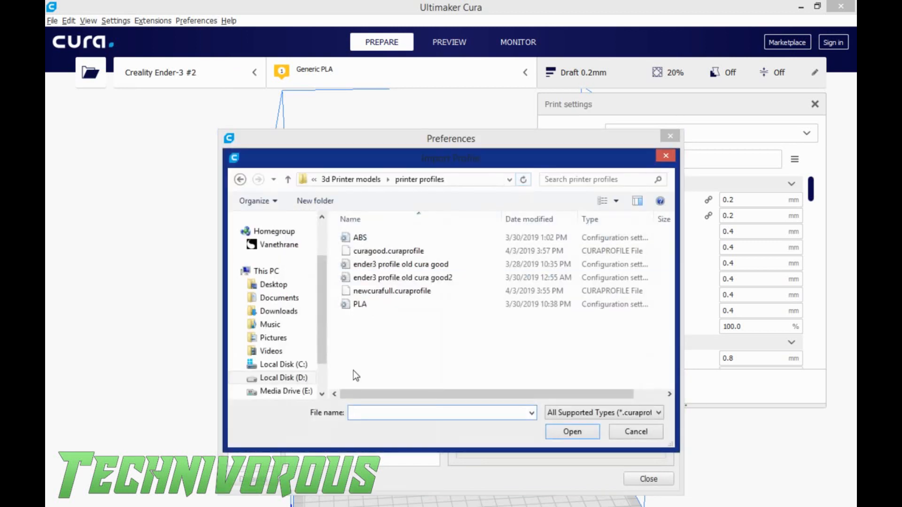
pyautogui.click(268, 378)
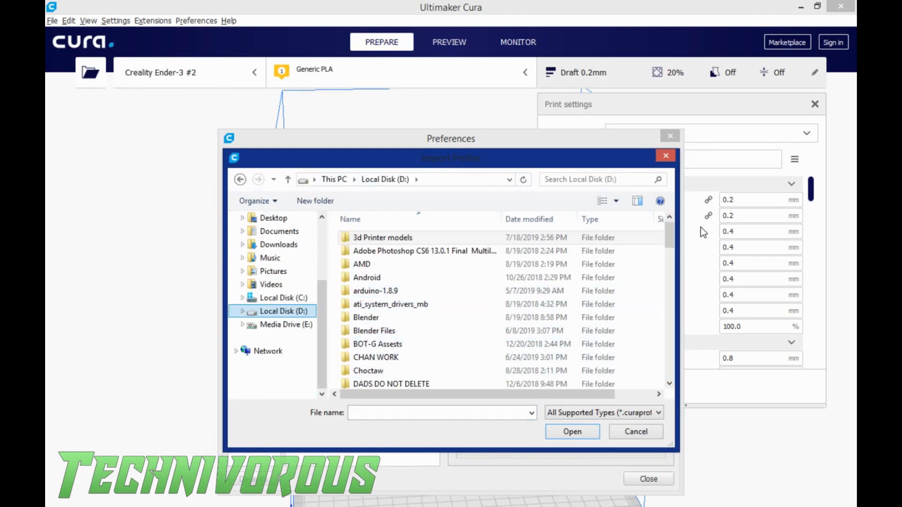
pyautogui.scroll(-3, 671, 245)
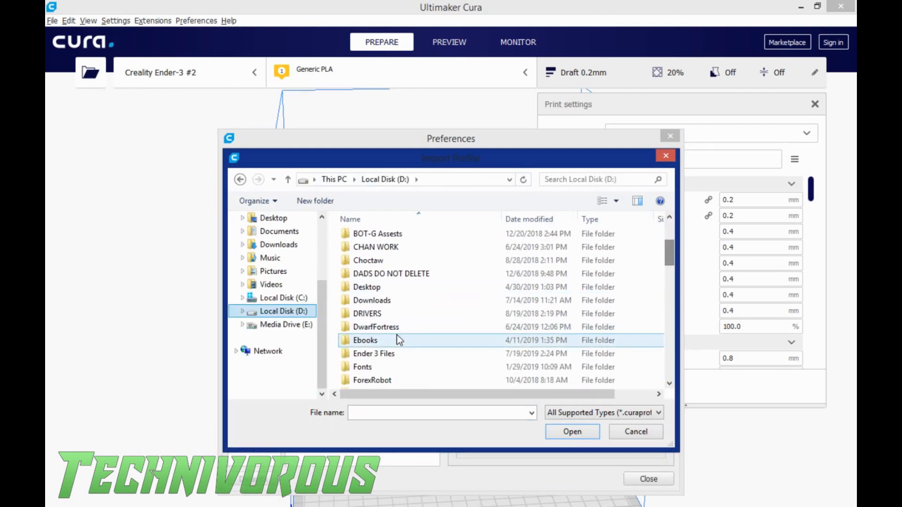
pyautogui.doubleClick(371, 352)
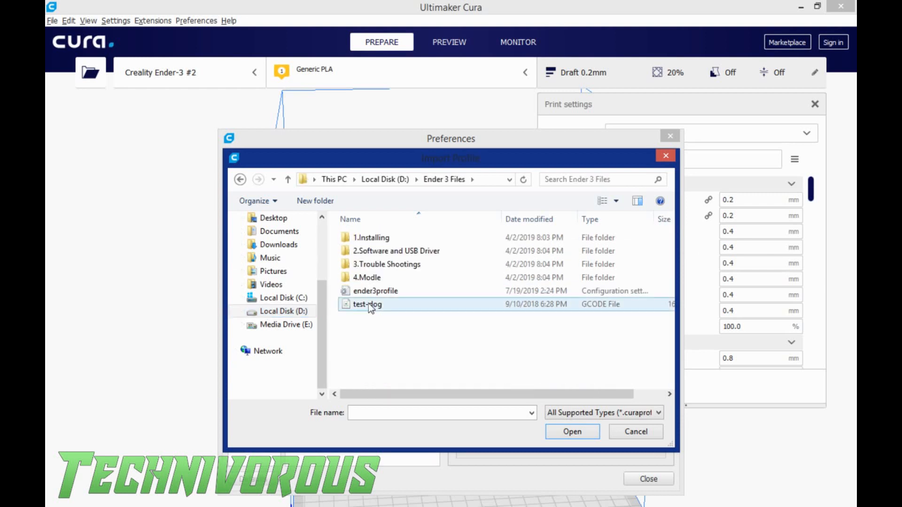
pyautogui.click(388, 293)
pyautogui.click(582, 433)
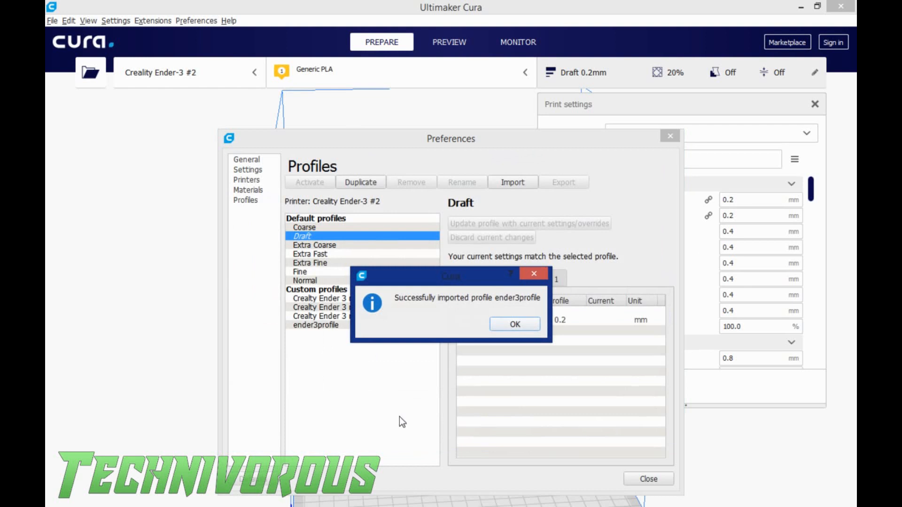
pyautogui.click(515, 324)
# Review the imported ender3profile's global settings, then close the profile manager and the print settings
pyautogui.click(315, 326)
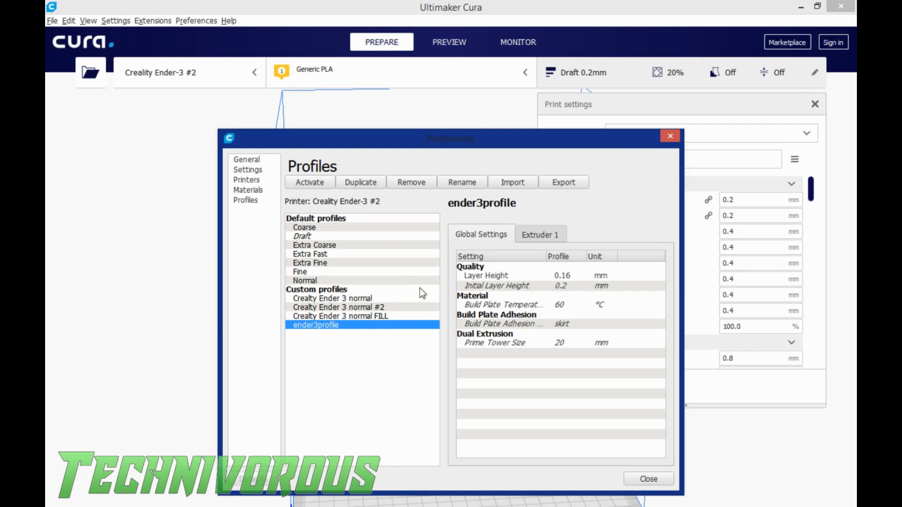
pyautogui.click(639, 479)
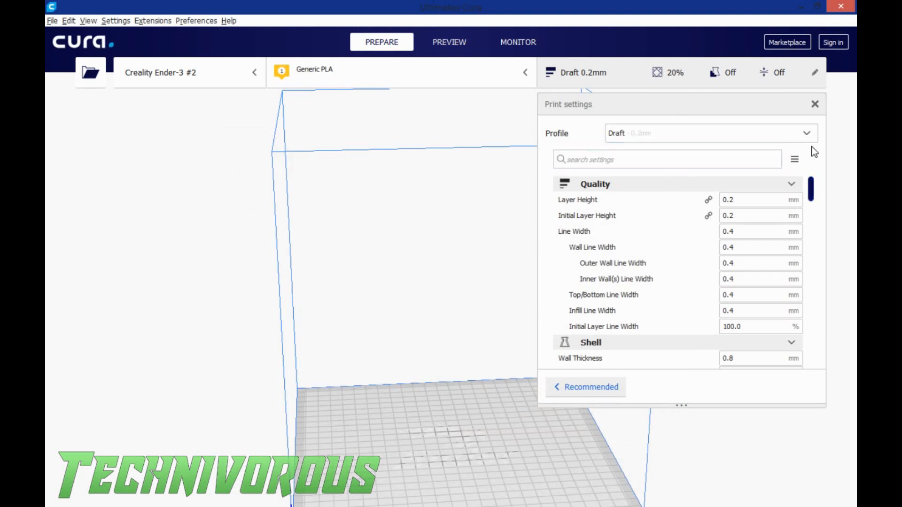
pyautogui.click(815, 104)
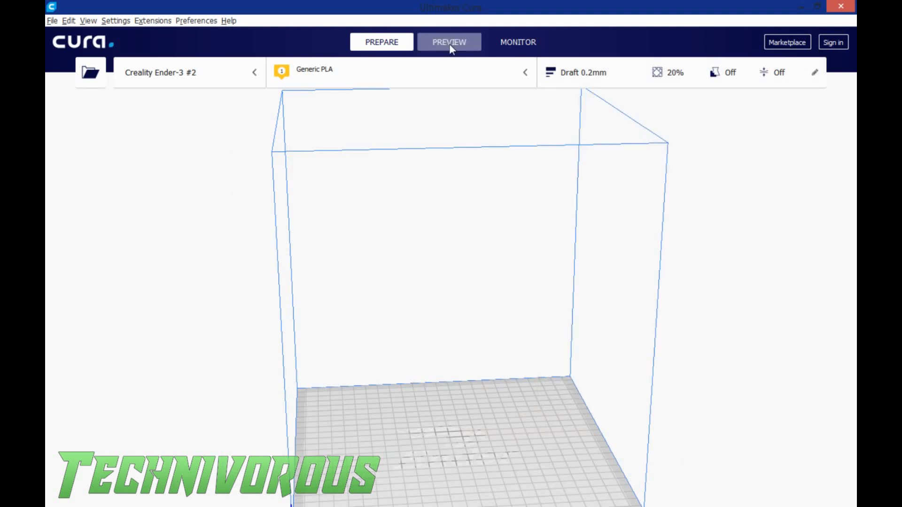
# Make the custom profile ender3profile the active print profile
pyautogui.click(196, 21)
pyautogui.moveTo(153, 20)
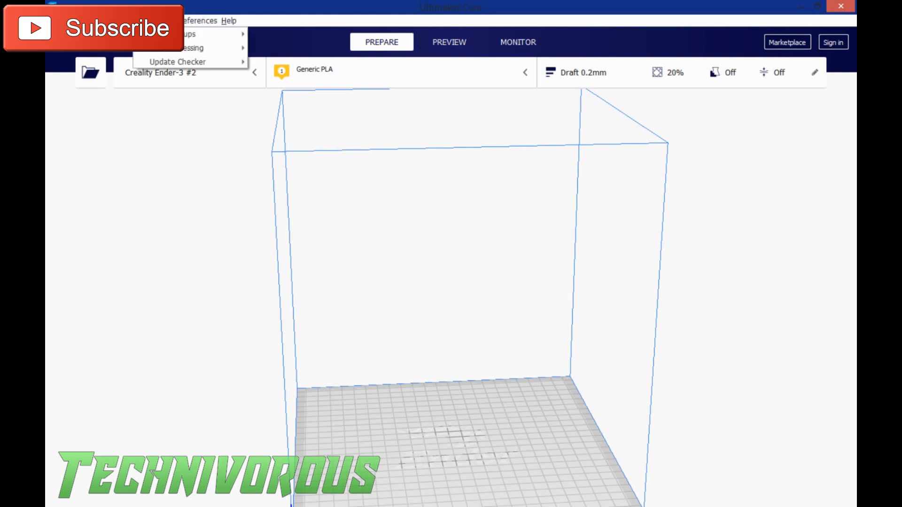
pyautogui.moveTo(168, 51)
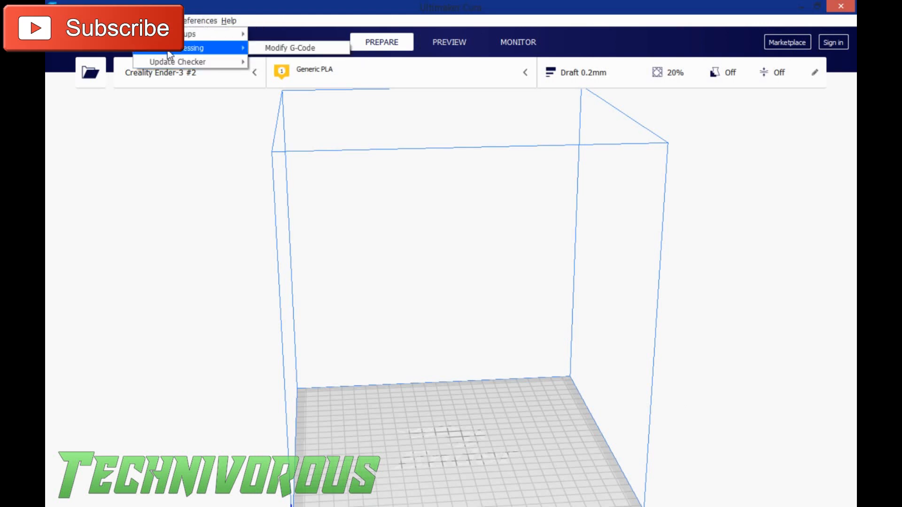
pyautogui.click(157, 21)
pyautogui.click(114, 21)
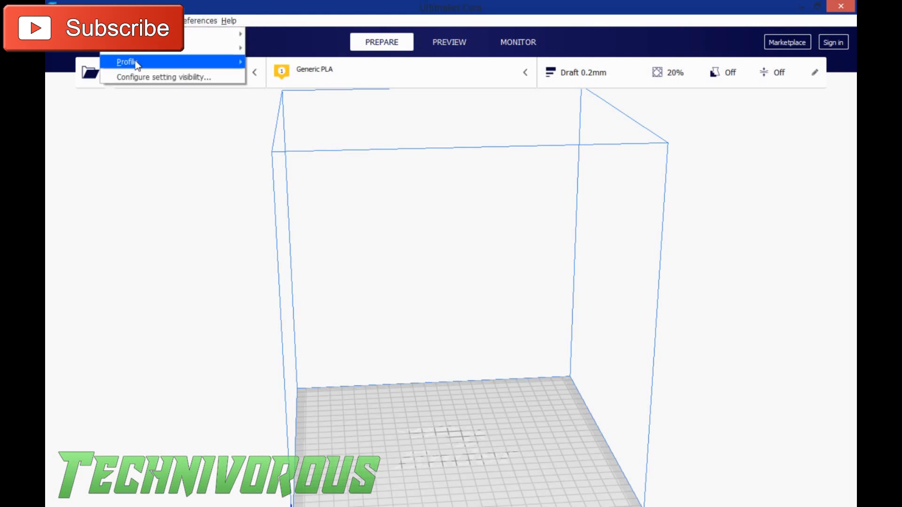
pyautogui.moveTo(134, 60)
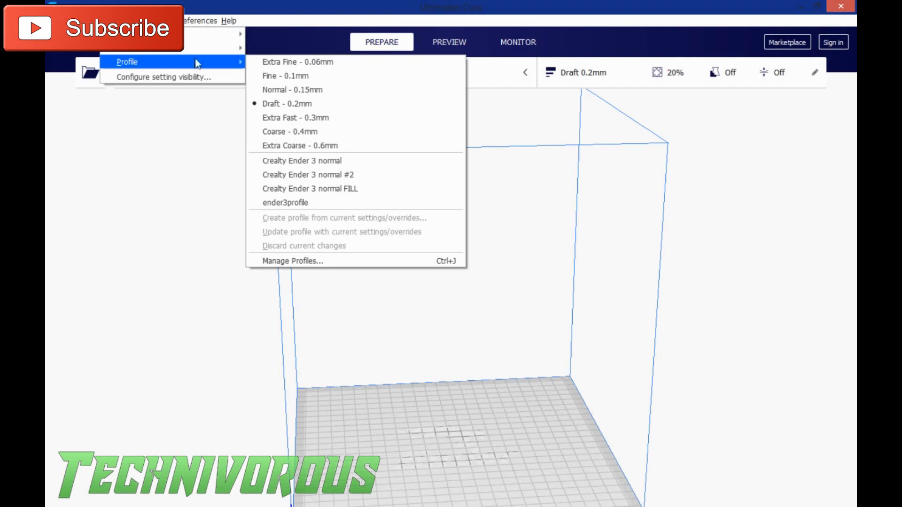
pyautogui.click(302, 202)
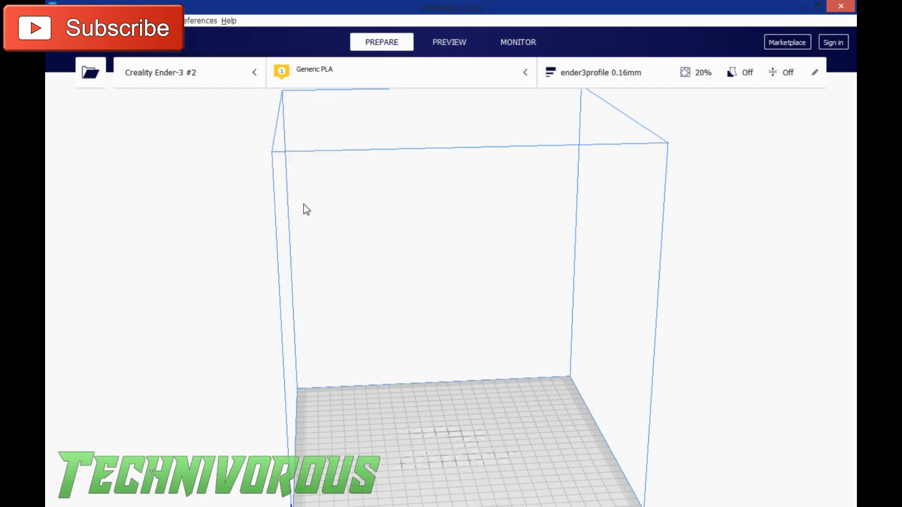
# Set the infill pattern to Cubic in the custom print settings of ender3profile
pyautogui.click(813, 81)
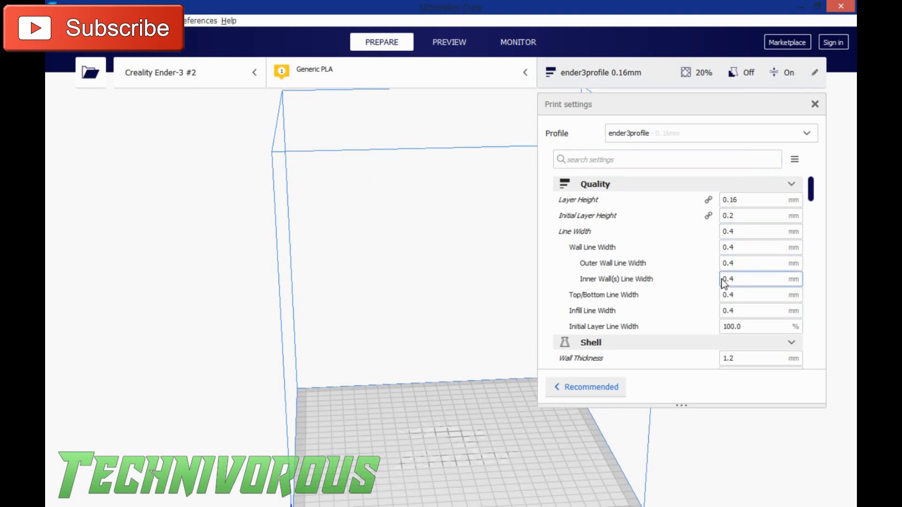
pyautogui.scroll(-5, 719, 285)
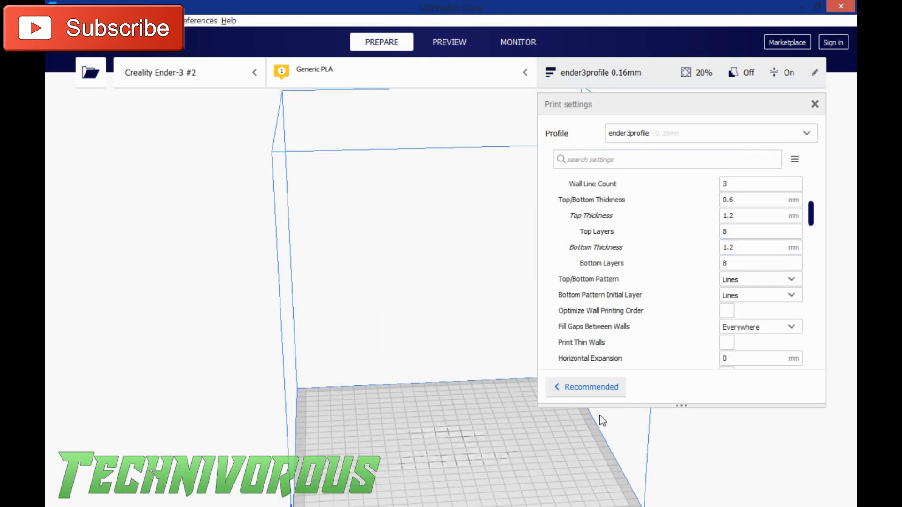
pyautogui.click(589, 393)
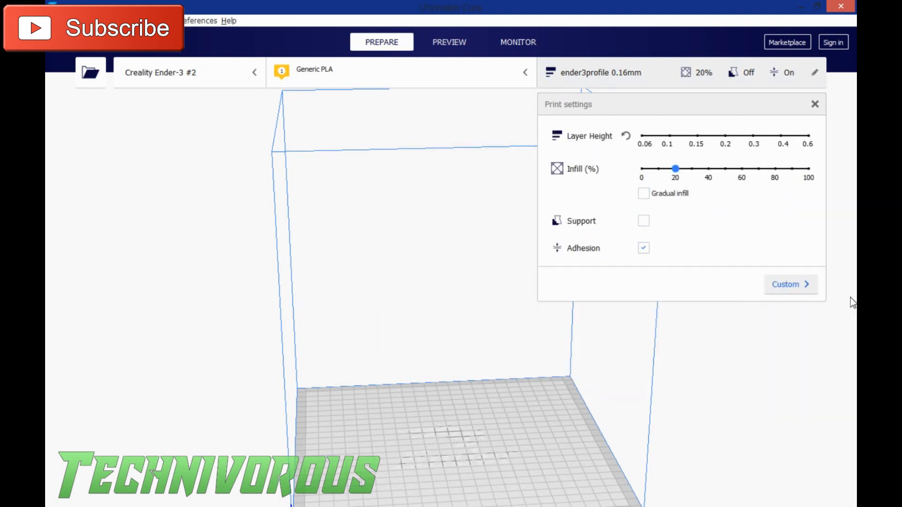
pyautogui.click(789, 288)
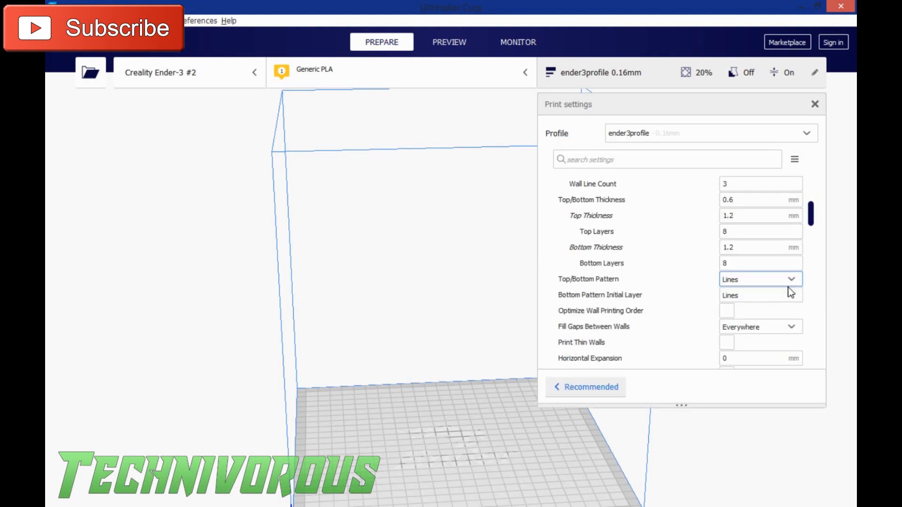
pyautogui.moveTo(814, 222); pyautogui.dragTo(817, 245)
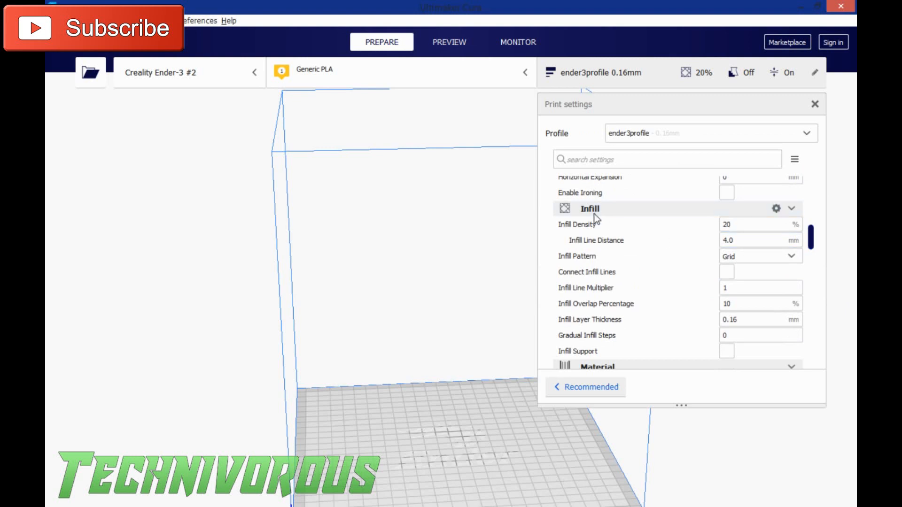
pyautogui.moveTo(592, 230)
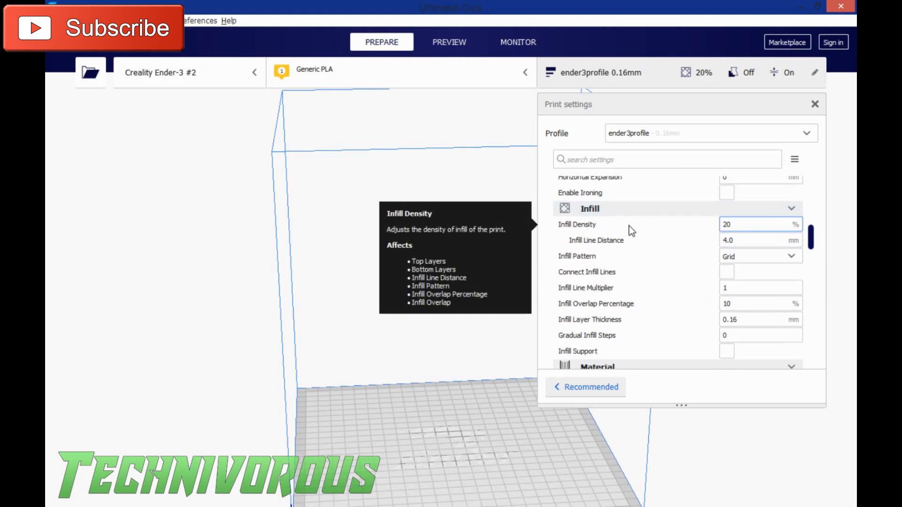
pyautogui.click(791, 258)
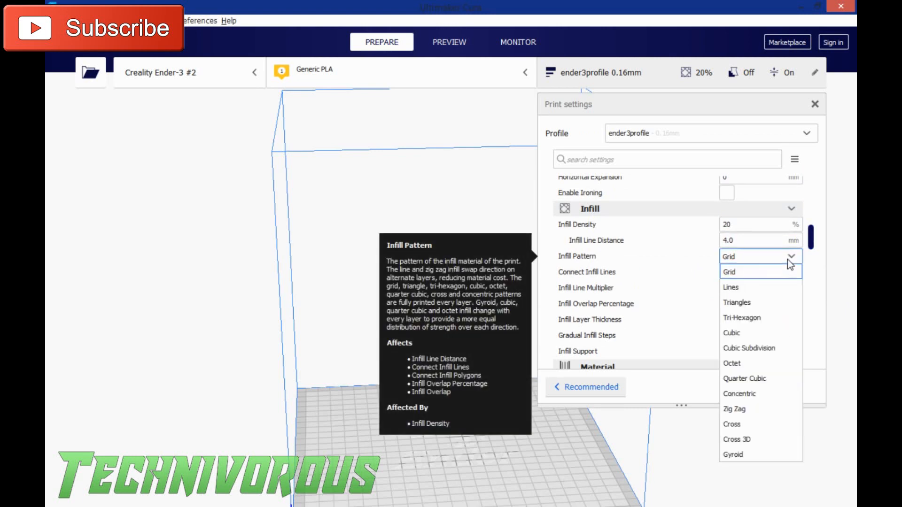
pyautogui.click(750, 335)
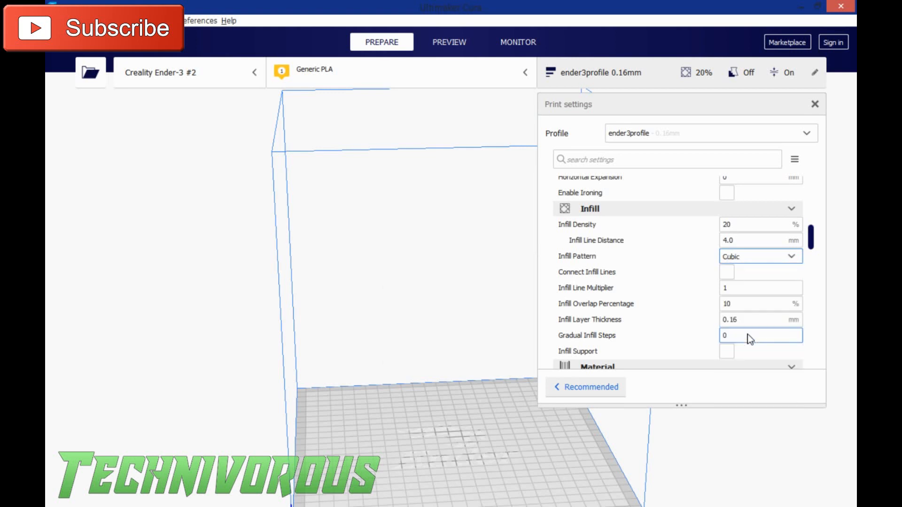
# Set the printing temperature in the material settings to 220 °C
pyautogui.scroll(-1, 814, 245)
pyautogui.moveTo(813, 239); pyautogui.dragTo(816, 258)
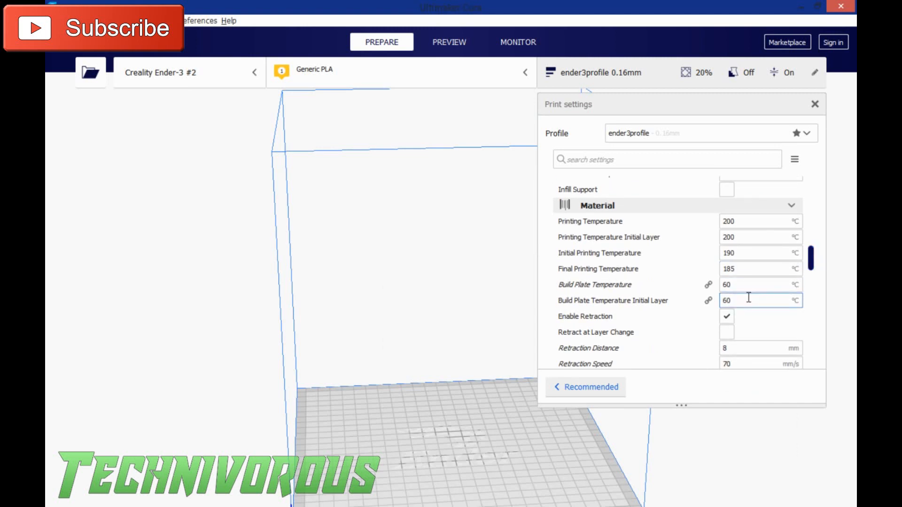
pyautogui.moveTo(752, 220)
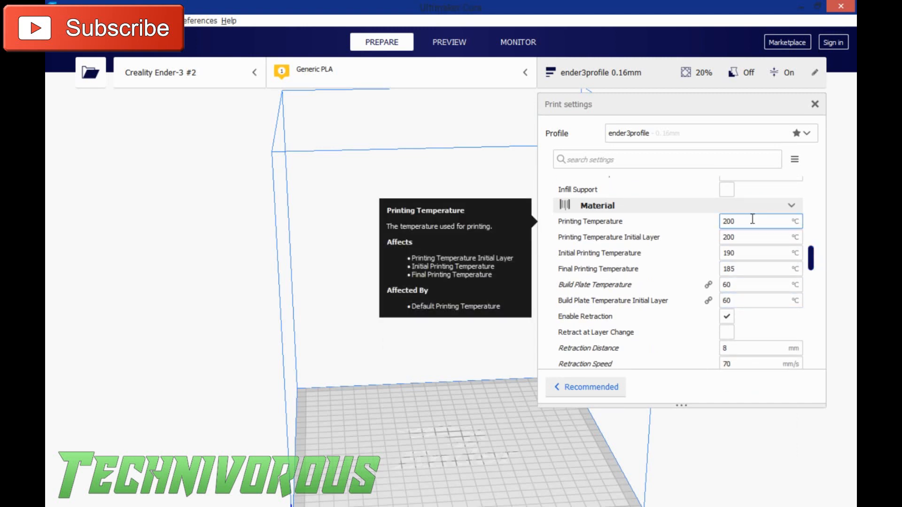
pyautogui.moveTo(739, 222); pyautogui.dragTo(705, 222)
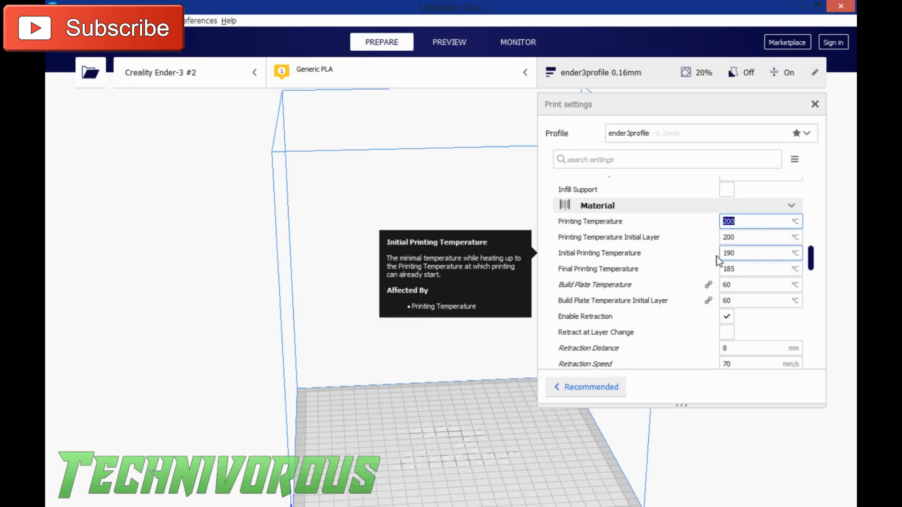
pyautogui.moveTo(635, 303)
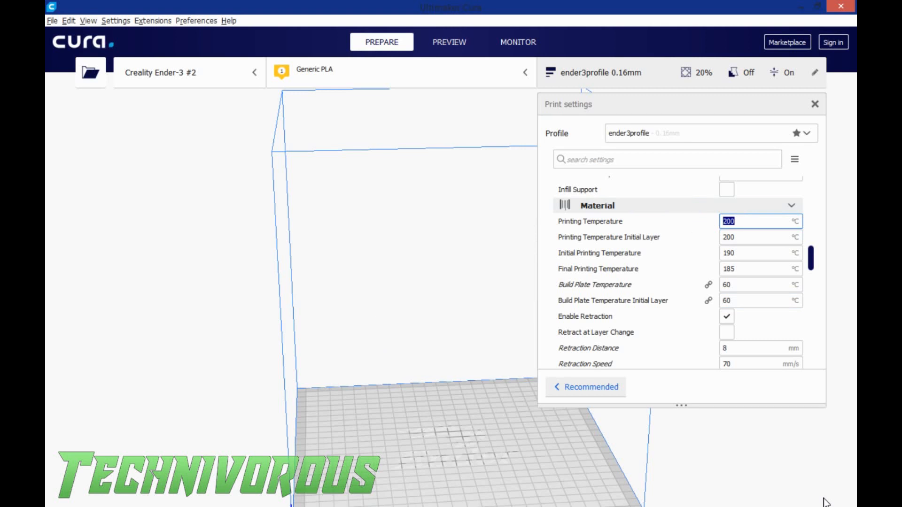
pyautogui.write('220')
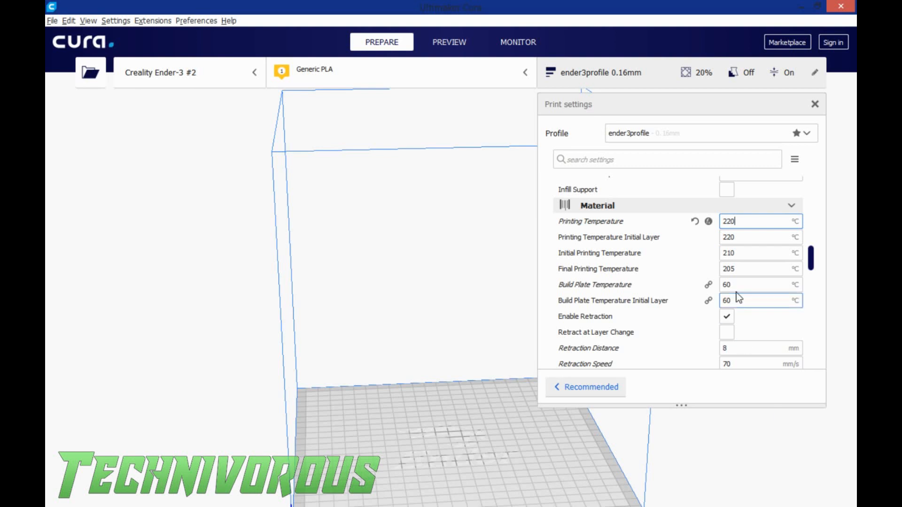
pyautogui.click(740, 253)
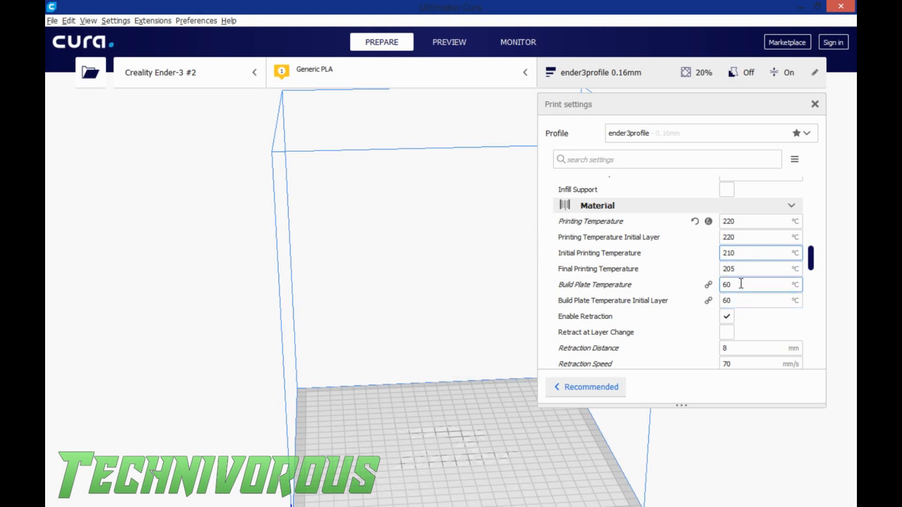
# Review the retraction, speed, travel and cooling settings, then close the print settings
pyautogui.scroll(-2, 745, 301)
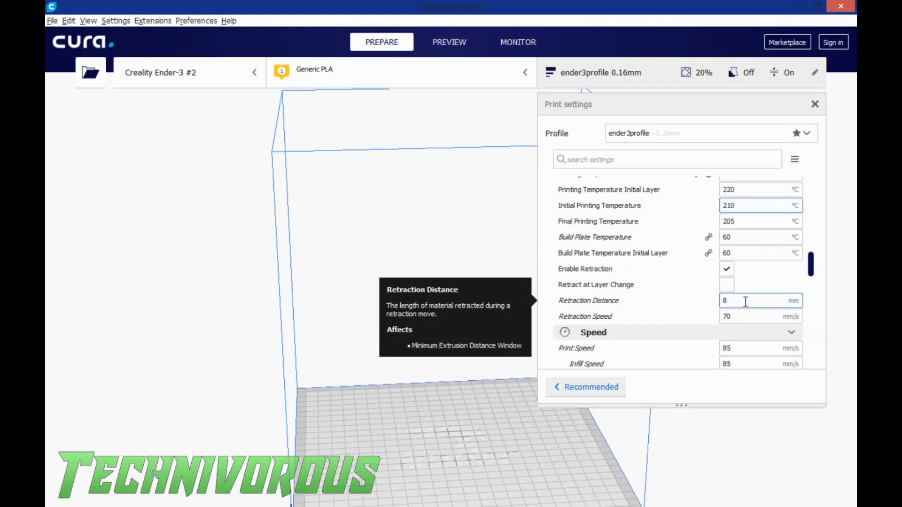
pyautogui.scroll(-2, 737, 305)
pyautogui.scroll(-4, 789, 360)
pyautogui.scroll(-4, 733, 343)
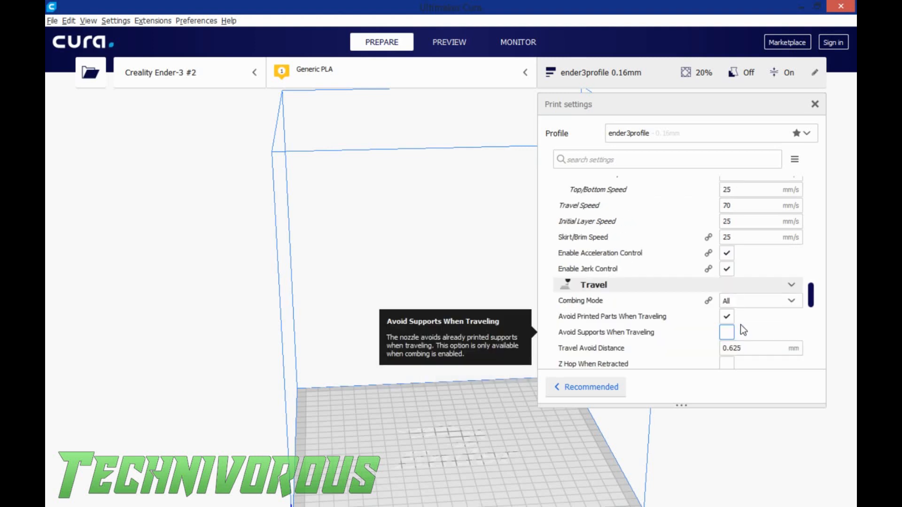
pyautogui.scroll(-4, 751, 299)
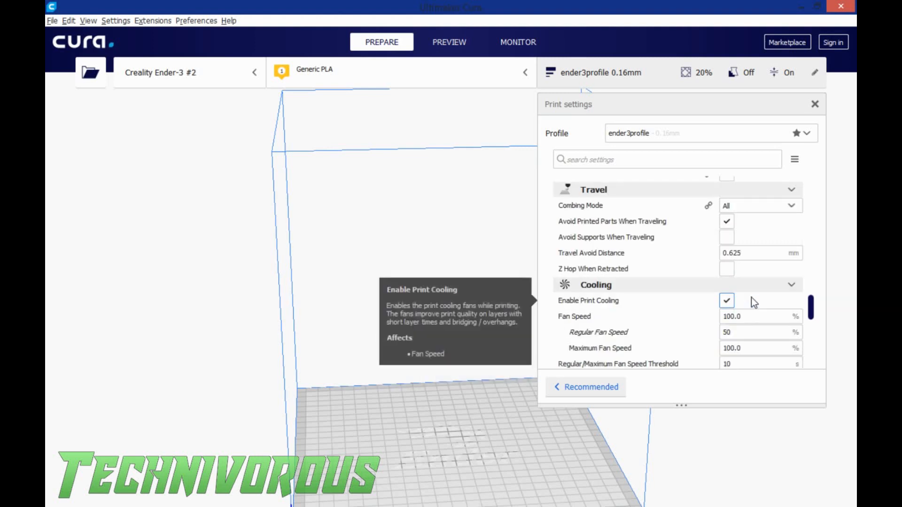
pyautogui.scroll(-2, 753, 301)
pyautogui.scroll(5, 751, 298)
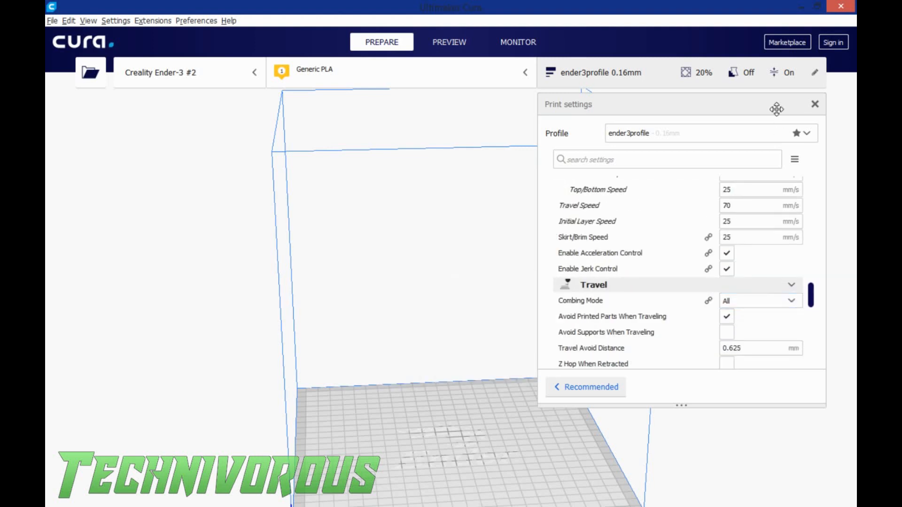
pyautogui.click(814, 105)
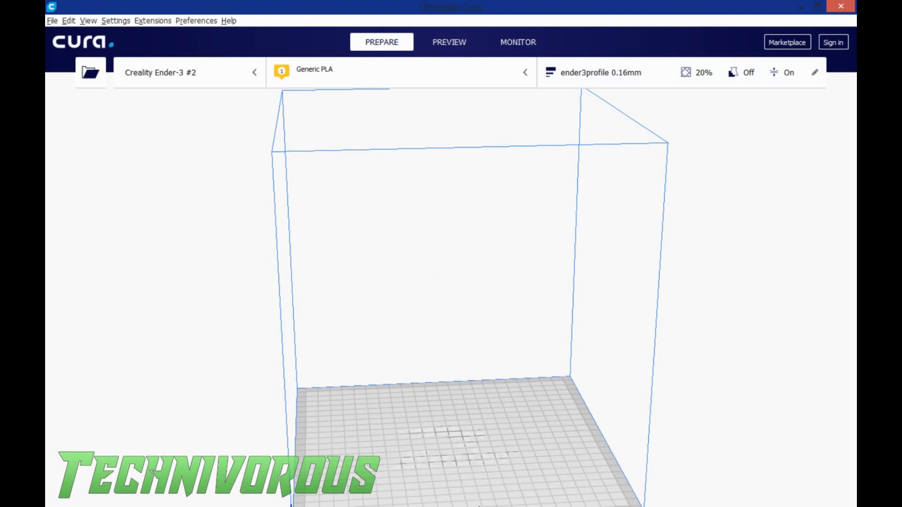
# Switch to the SquirrelChess folder in File Explorer, load the squirrelKing STL model onto the build plate, and minimize the folder window
pyautogui.hotkey('alt', 'Tab')
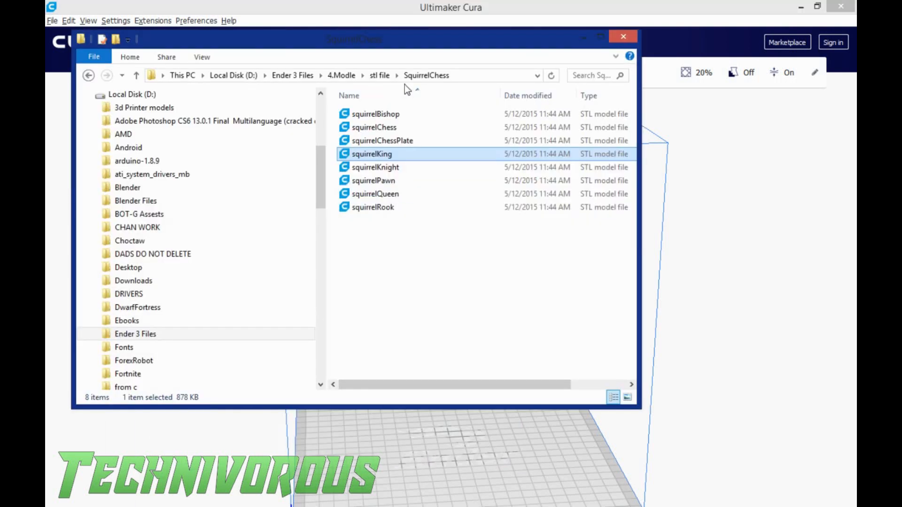
pyautogui.moveTo(378, 155); pyautogui.dragTo(449, 471)
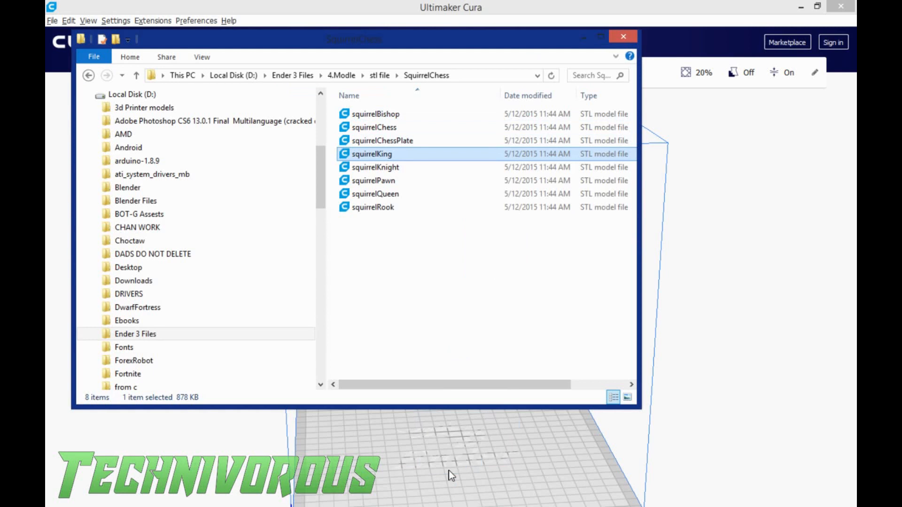
pyautogui.click(583, 38)
# Scale the squirrelKing model uniformly to 50%
pyautogui.click(456, 430)
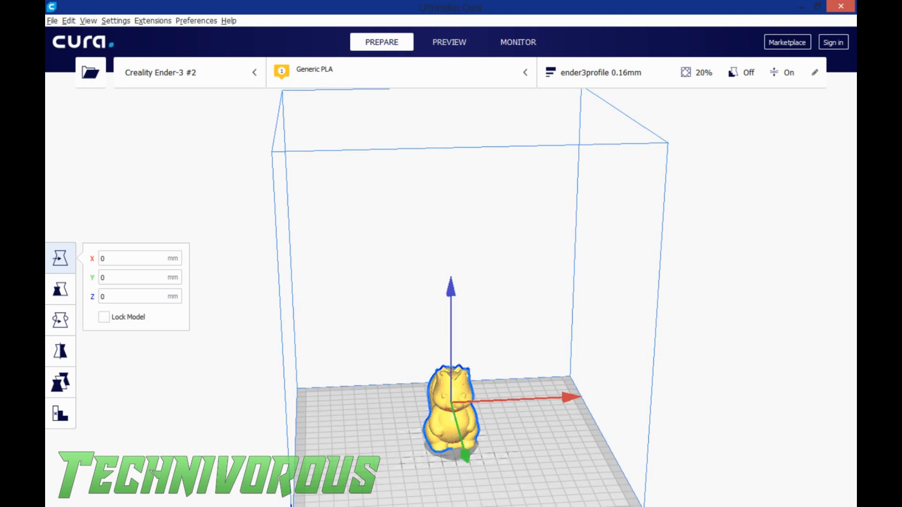
pyautogui.click(69, 290)
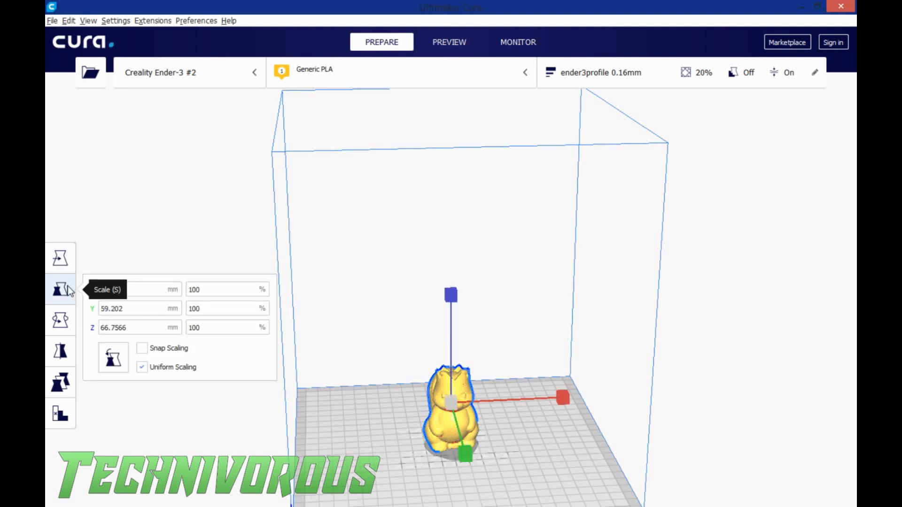
pyautogui.moveTo(221, 291); pyautogui.dragTo(155, 291)
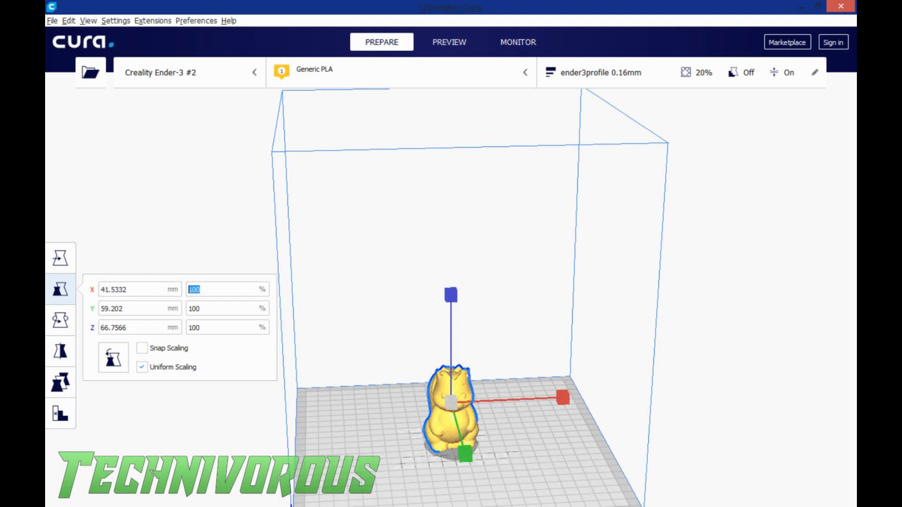
pyautogui.write('50')
pyautogui.press('Return')
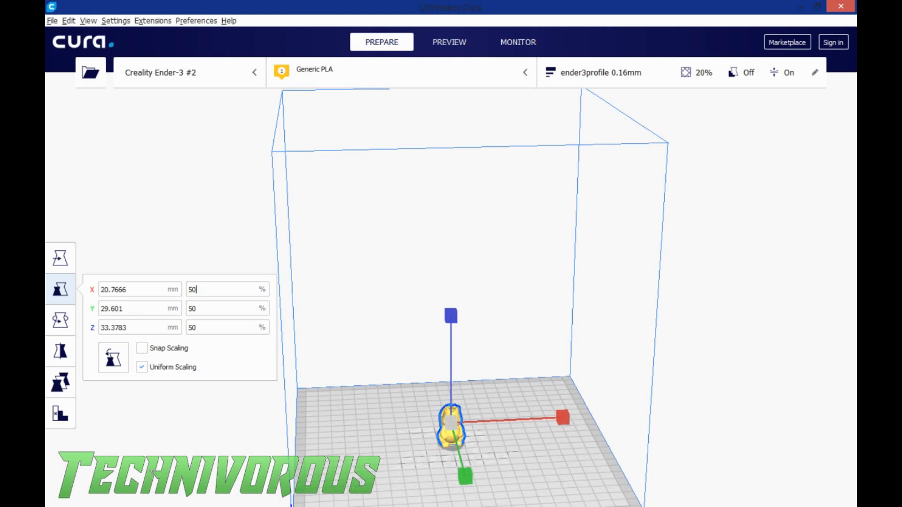
pyautogui.click(489, 504)
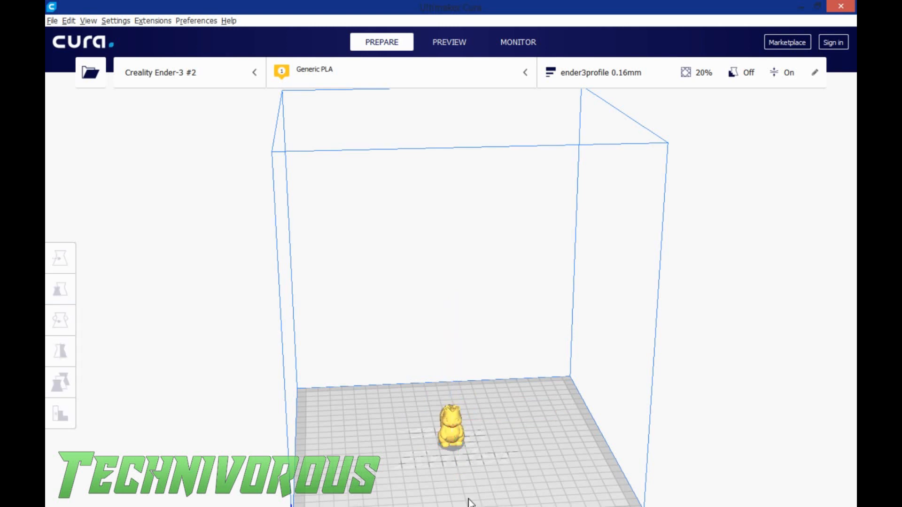
pyautogui.click(450, 432)
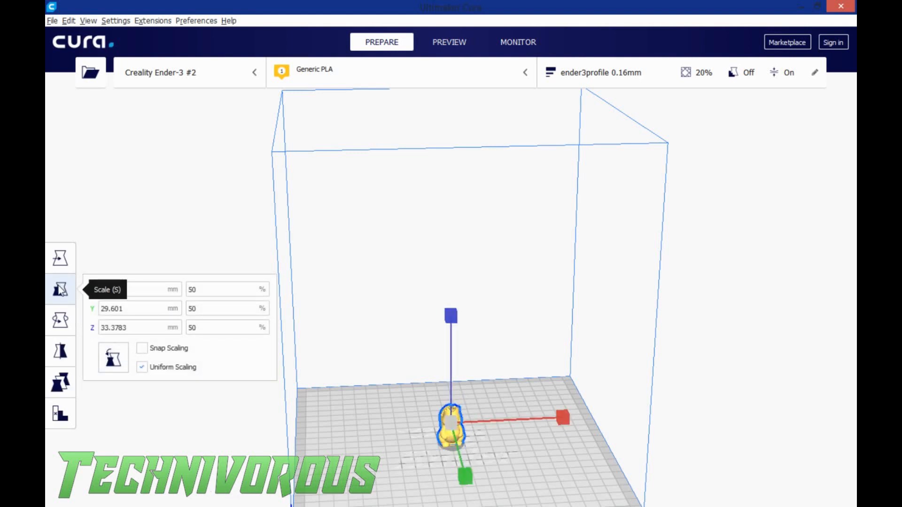
pyautogui.click(209, 287)
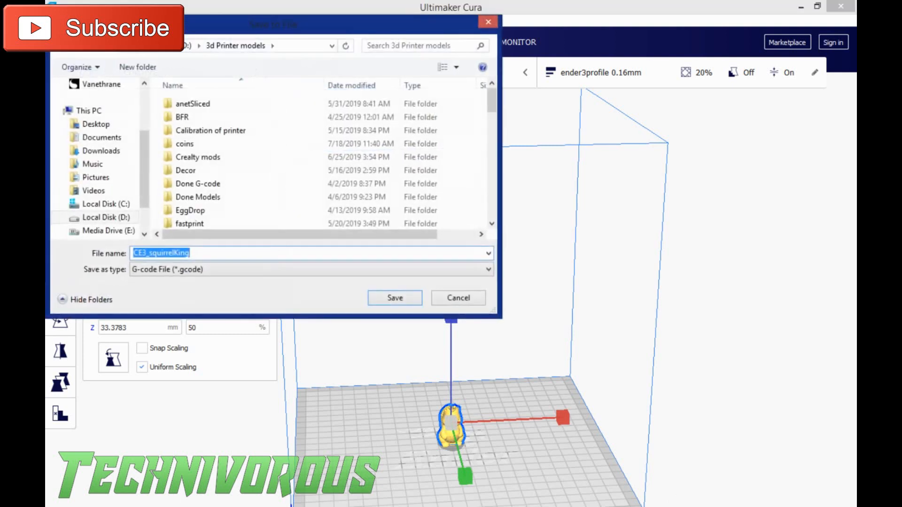
# Choose the Sliced RTP folder inside 3d Printer models on Local Disk (D:) as the G-code save location
pyautogui.moveTo(492, 94); pyautogui.dragTo(492, 103)
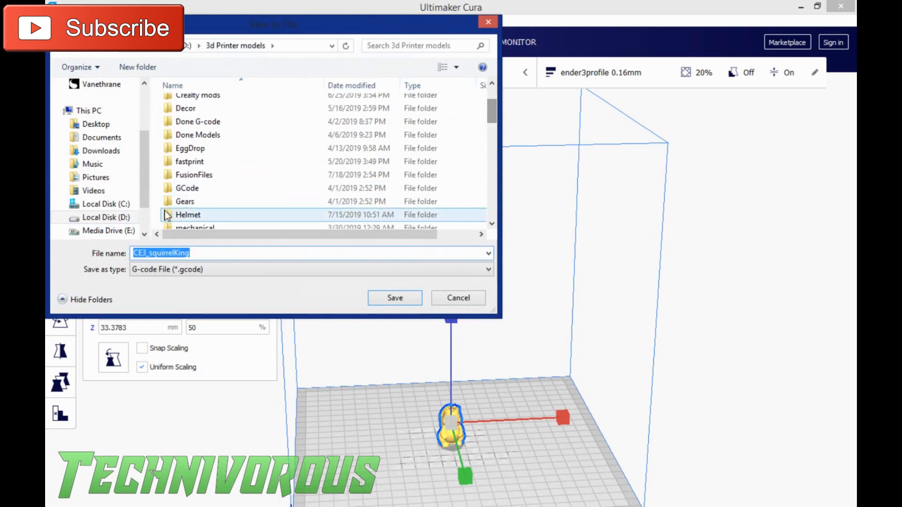
pyautogui.click(97, 219)
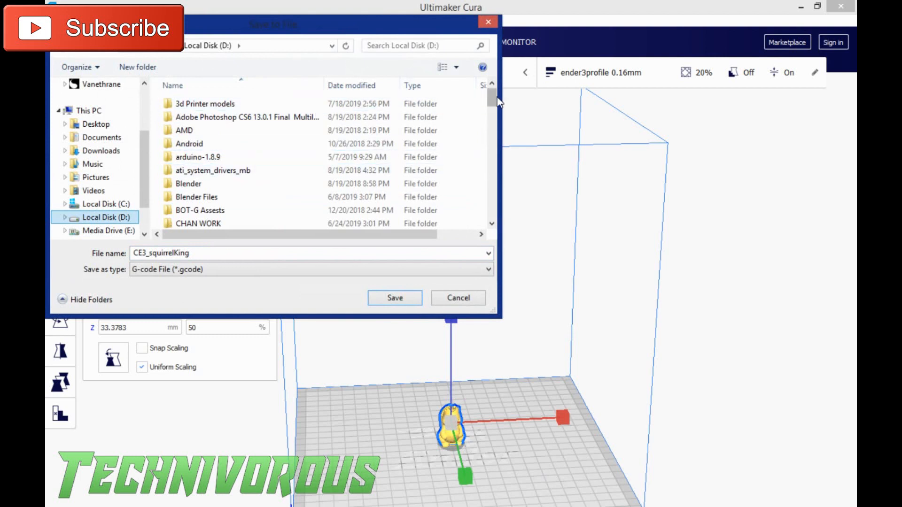
pyautogui.moveTo(492, 98); pyautogui.dragTo(496, 153)
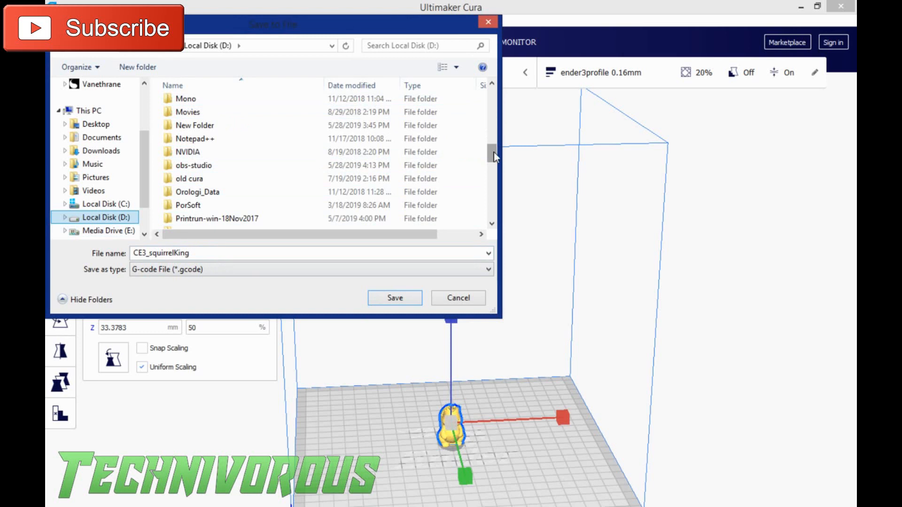
pyautogui.moveTo(491, 154); pyautogui.dragTo(491, 96)
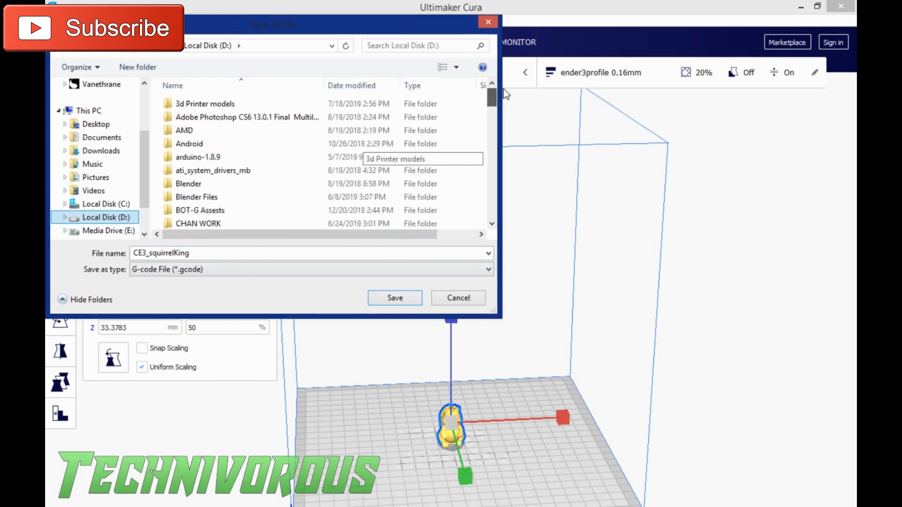
pyautogui.doubleClick(225, 109)
pyautogui.moveTo(490, 104); pyautogui.dragTo(494, 142)
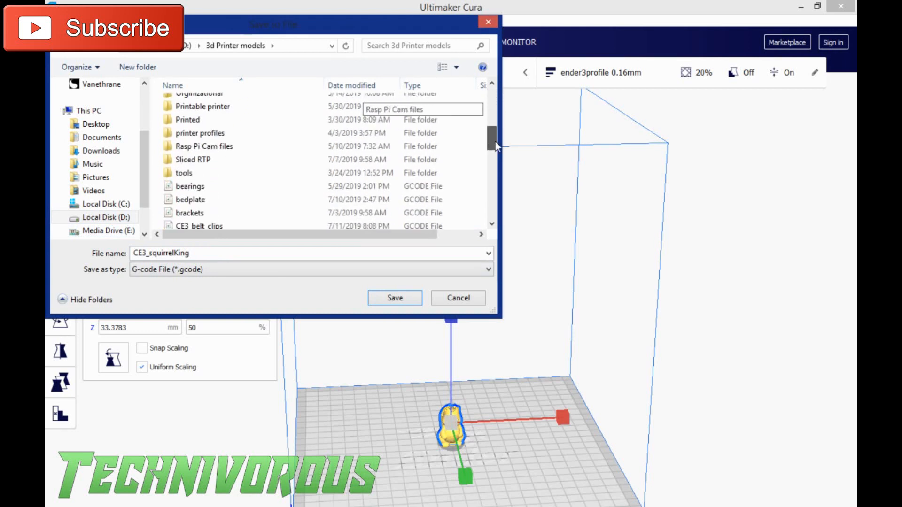
pyautogui.doubleClick(201, 160)
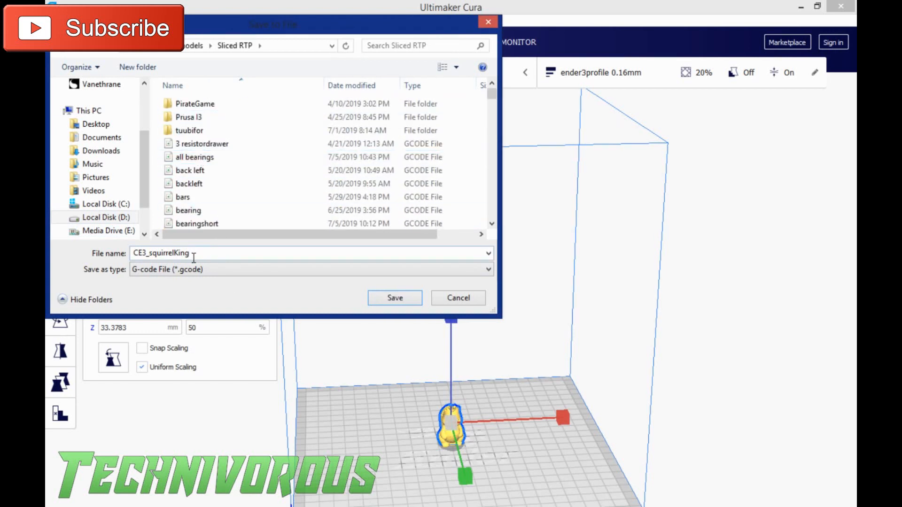
# Remove the CE3_ prefix from the file name and save the G-code file as SquirrelKing
pyautogui.doubleClick(151, 256)
pyautogui.click(139, 256)
pyautogui.moveTo(154, 256); pyautogui.dragTo(96, 254)
pyautogui.write('S')
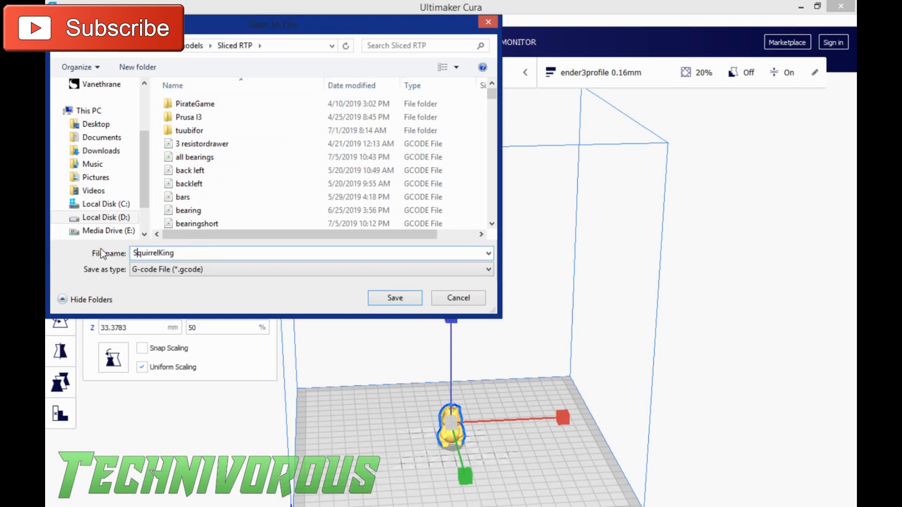
pyautogui.press('Return')
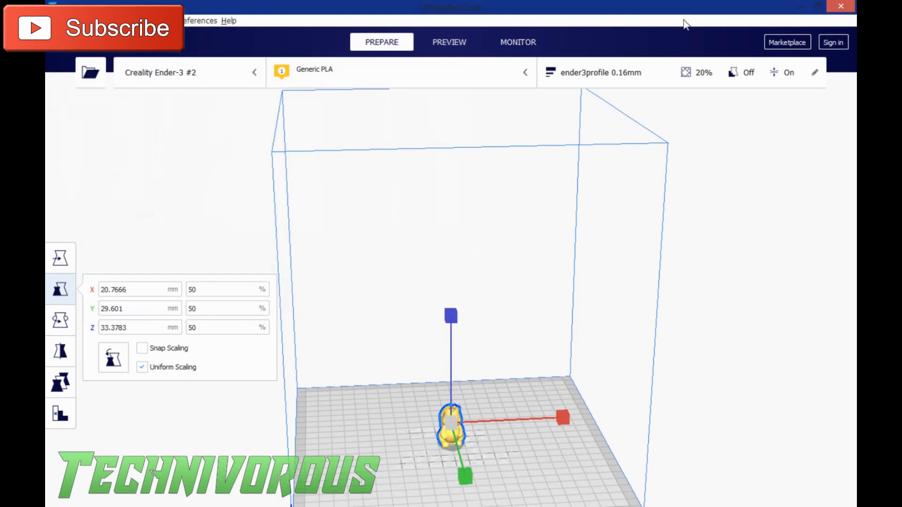